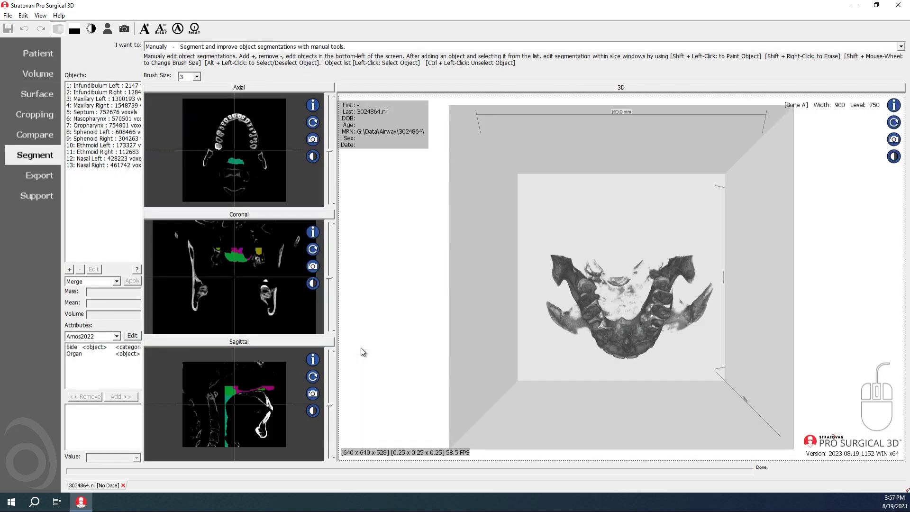
Orbit the 3D skull to a side view, adjust the contrast to reveal soft tissue, and enlarge the Sagittal view.
drag(437, 391, 436, 347)
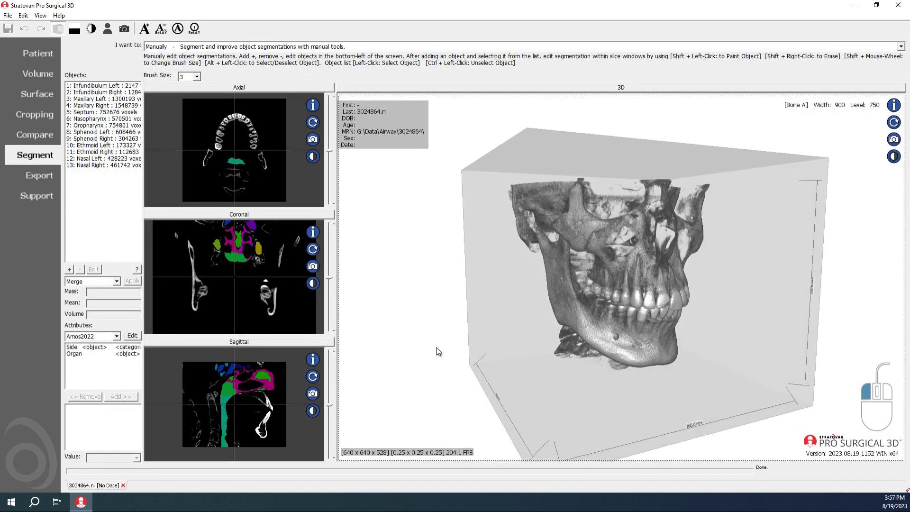
drag(258, 297, 264, 285)
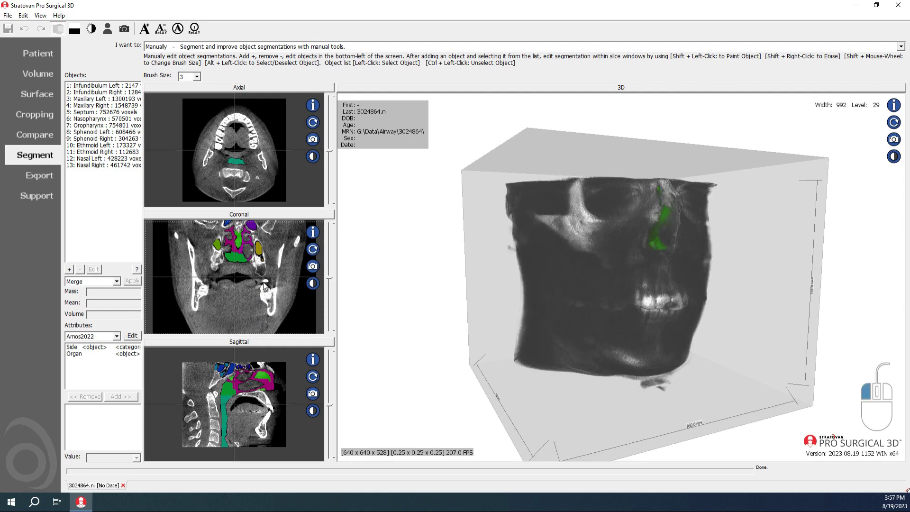
click(288, 341)
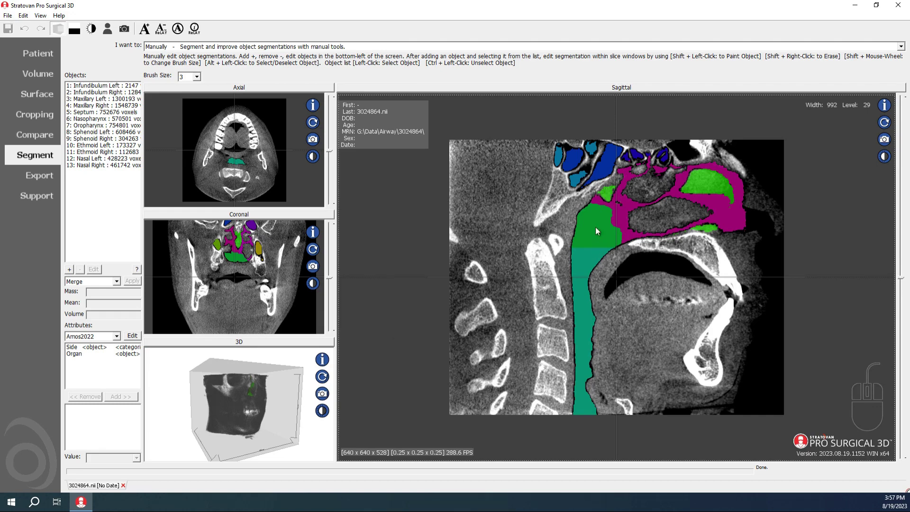
Examine the segmented airway objects one by one, from Infundibulum Left through Ethmoid Right.
click(83, 87)
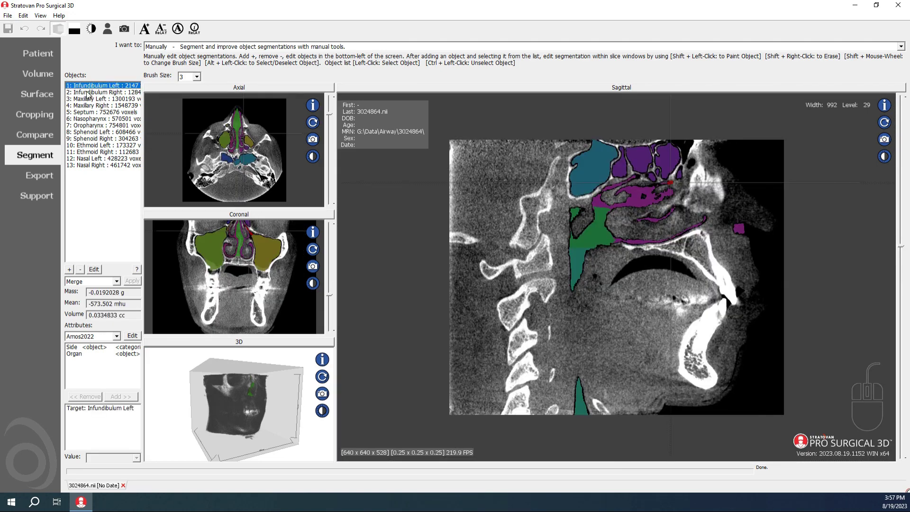
click(87, 92)
click(91, 98)
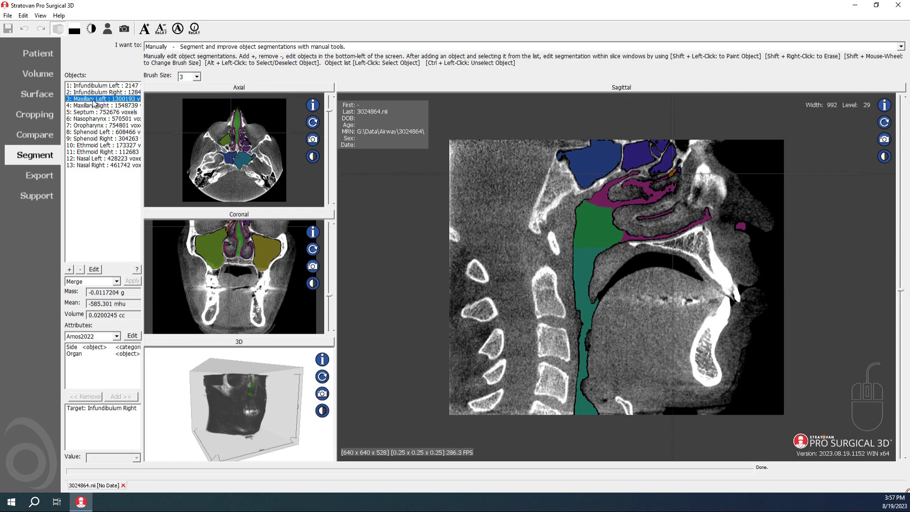
click(99, 106)
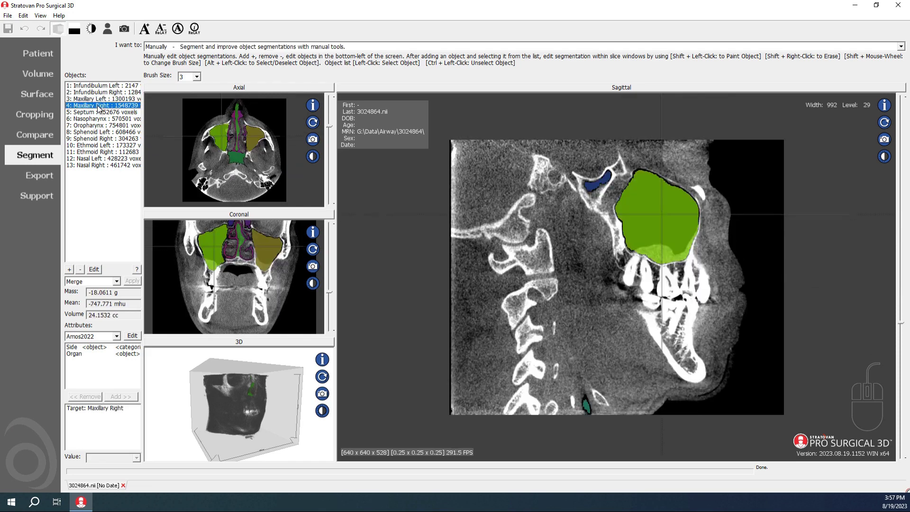
click(103, 113)
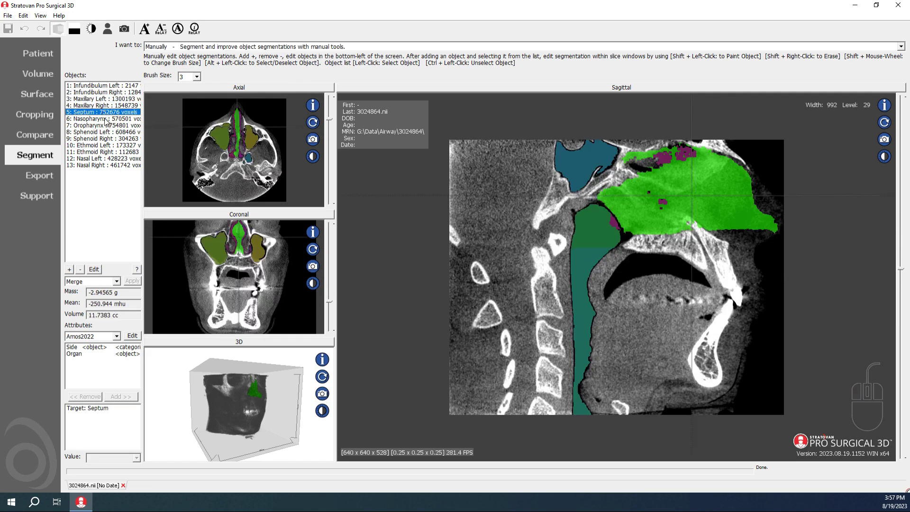
click(105, 119)
click(106, 125)
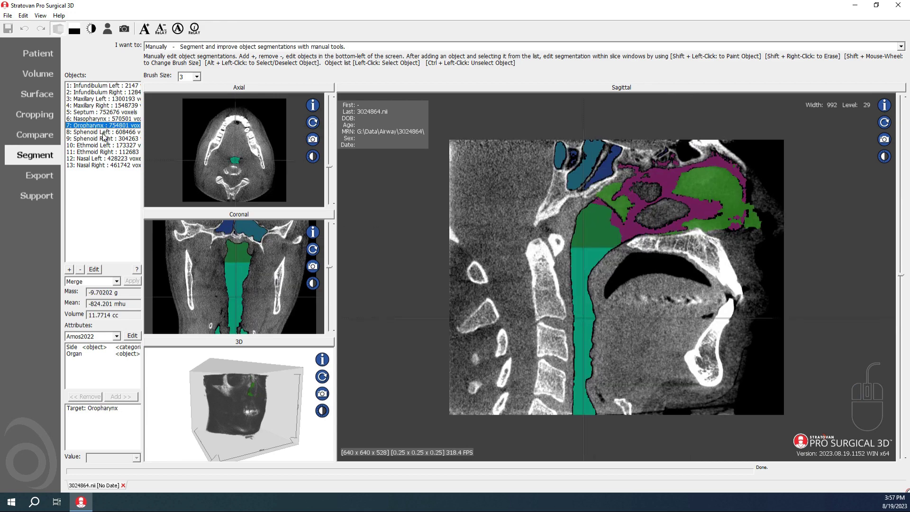
click(105, 133)
click(105, 139)
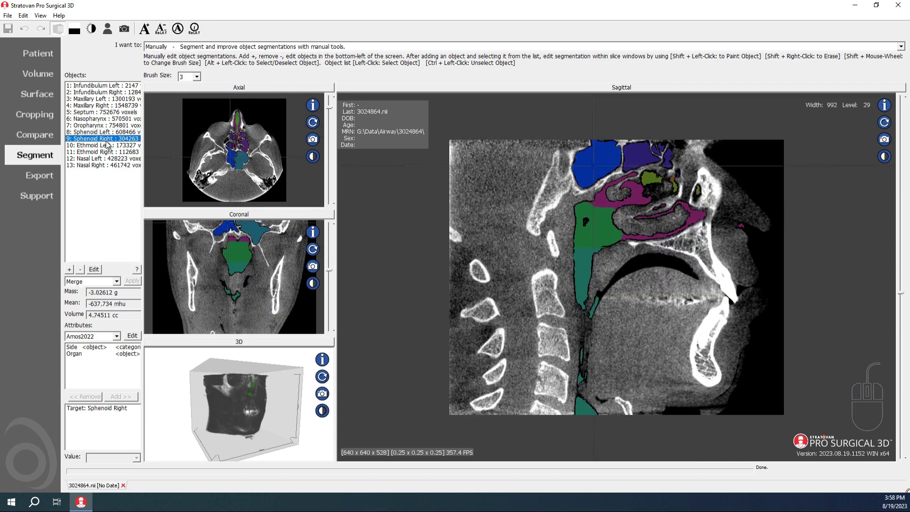
click(105, 146)
click(108, 152)
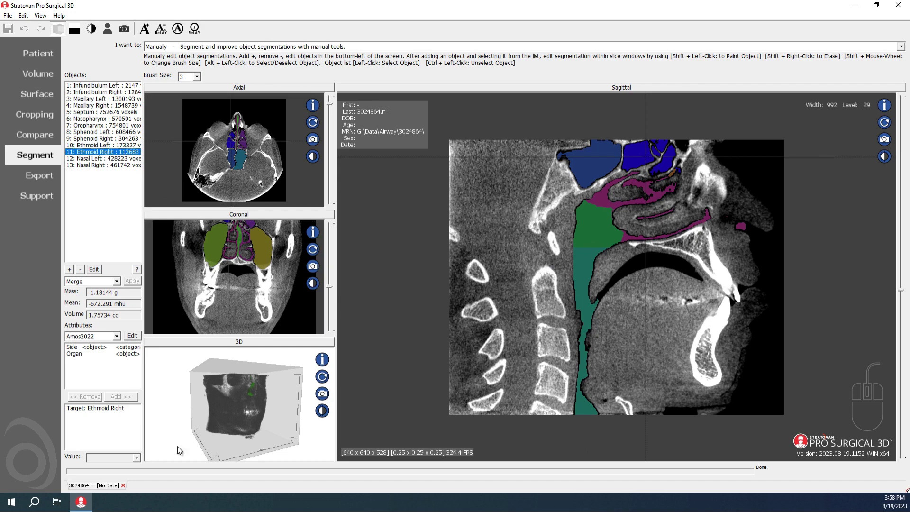
Close the 3024864.nii scan, discarding unsaved changes, and return to the segmentation workspace.
click(123, 485)
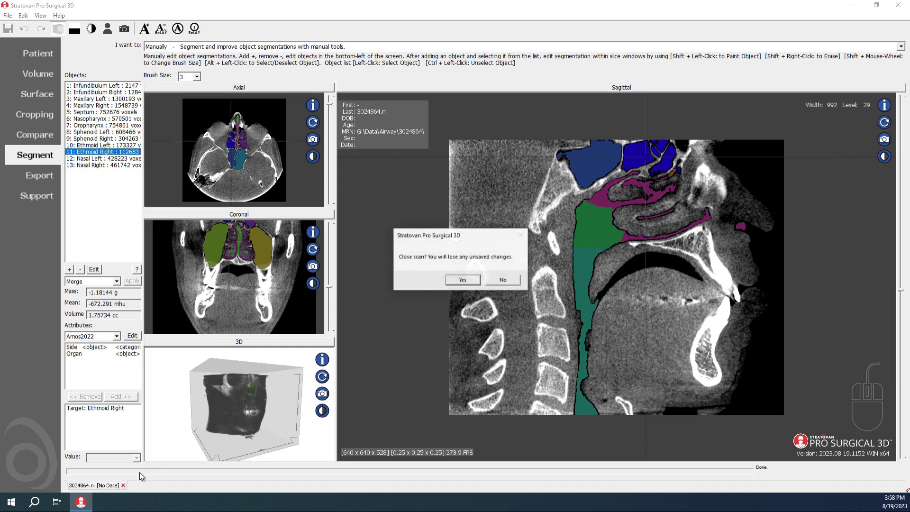
click(463, 280)
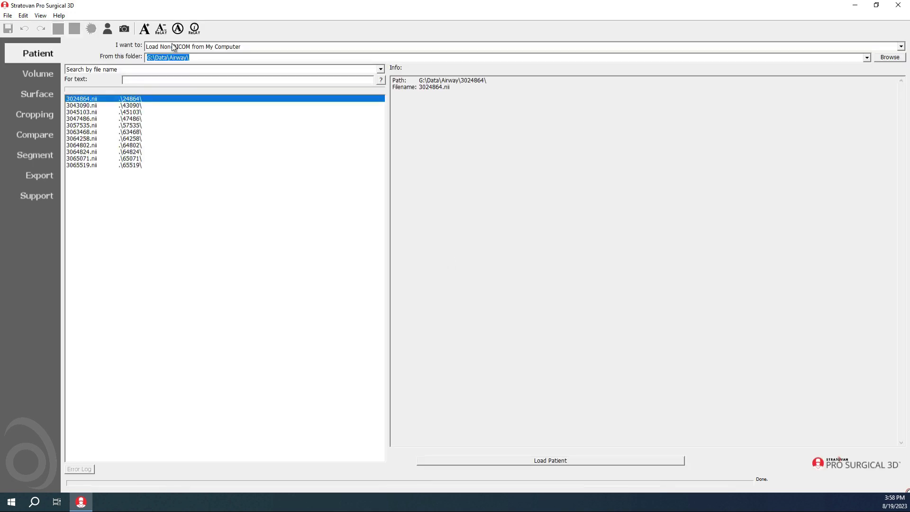
click(38, 153)
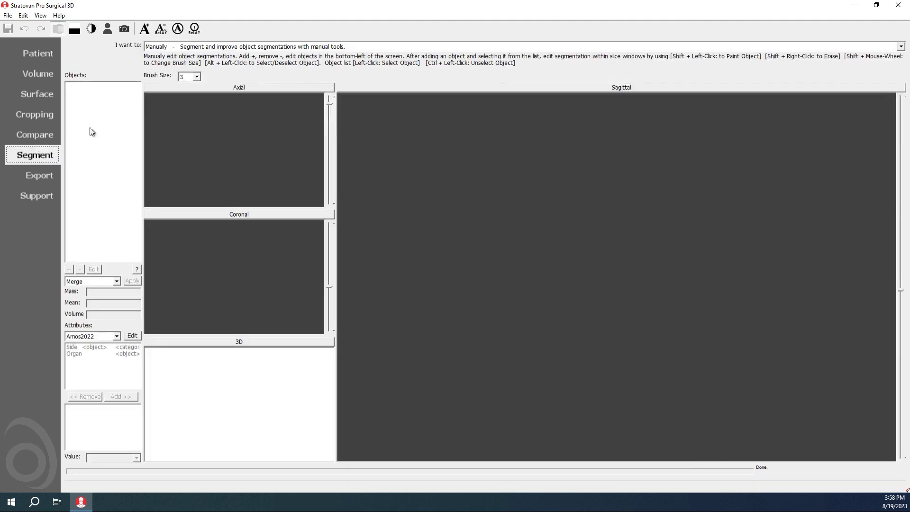
Set up the Edit Segmentation Object Labels batch operation to analyze the folder G:\Data\Airway\.
click(230, 47)
click(228, 83)
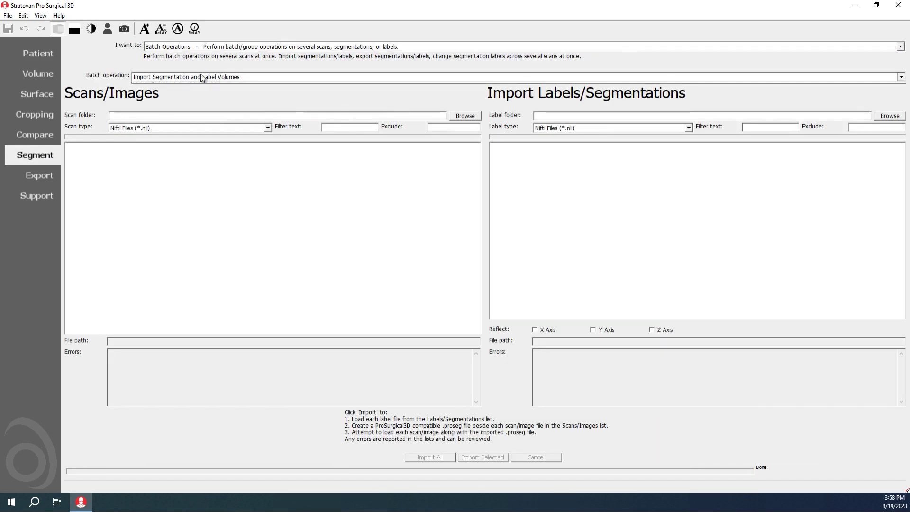
click(224, 78)
click(205, 98)
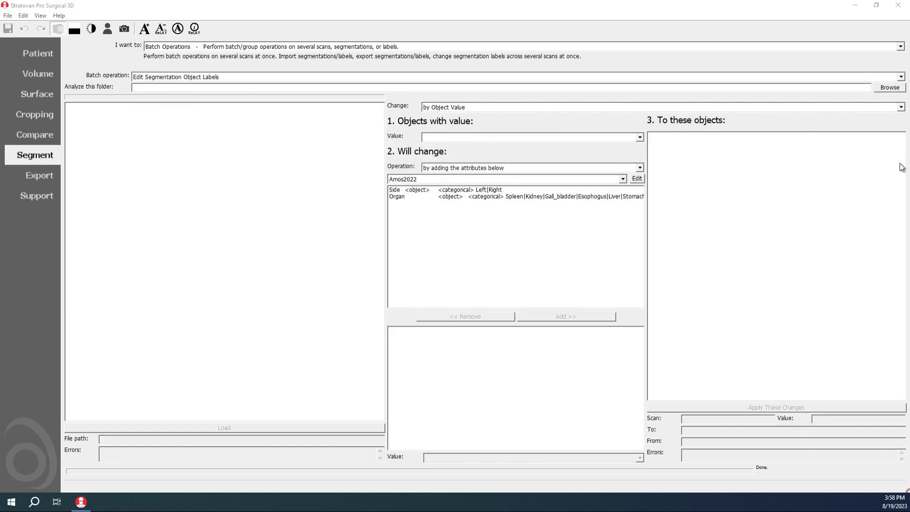
click(205, 90)
text(G:\Data\Airway)
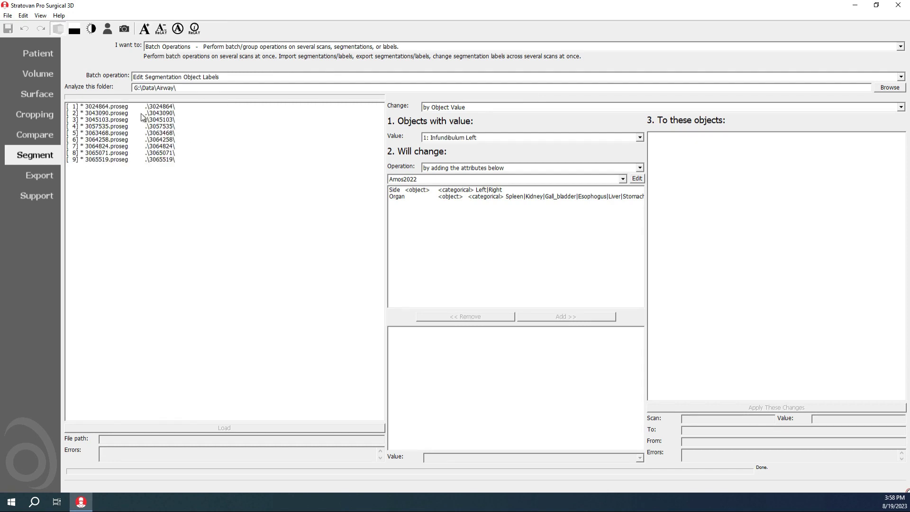
Review the available object values and their label name variants across the airway segmentation files.
click(505, 136)
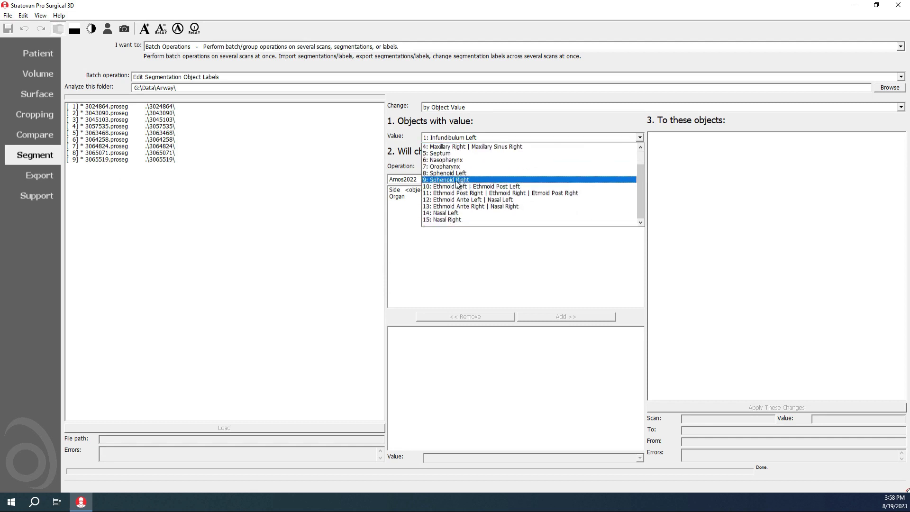
scroll(459, 167, up, 1)
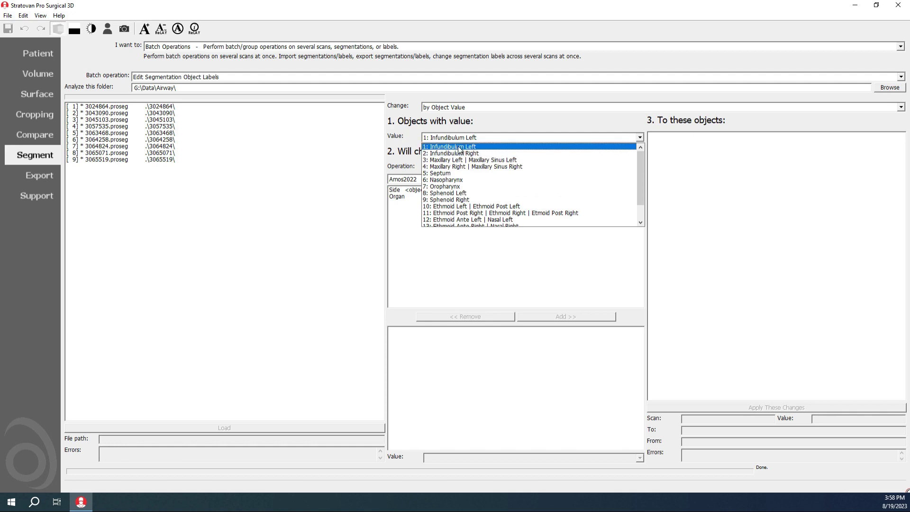
scroll(485, 160, down, 1)
scroll(485, 160, down, 1)
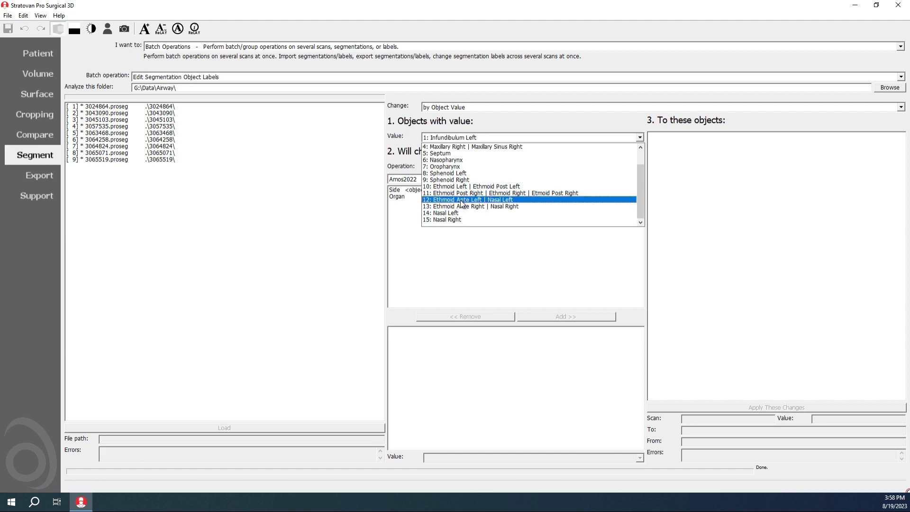
scroll(469, 197, up, 1)
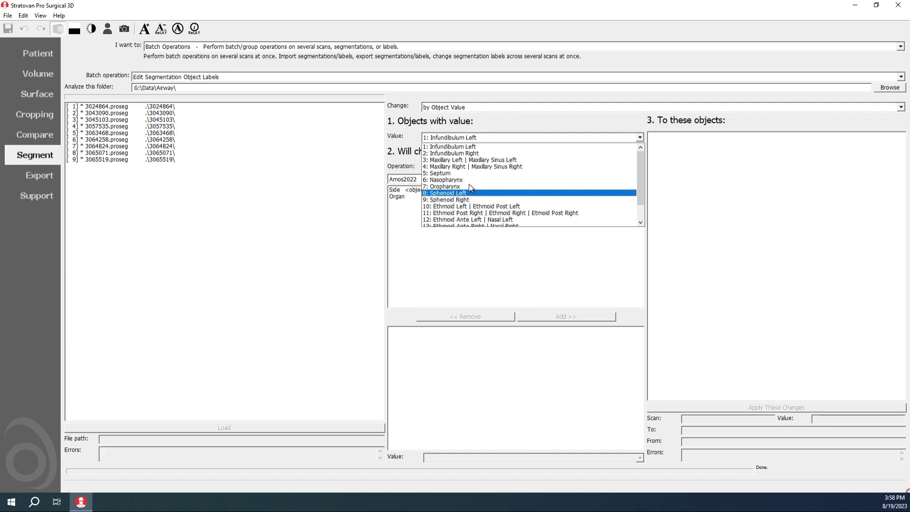
scroll(472, 185, down, 1)
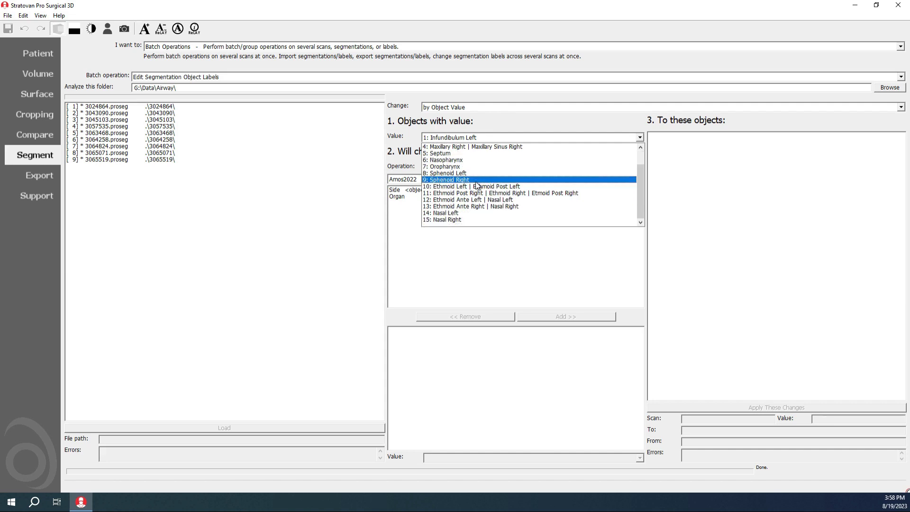
click(411, 156)
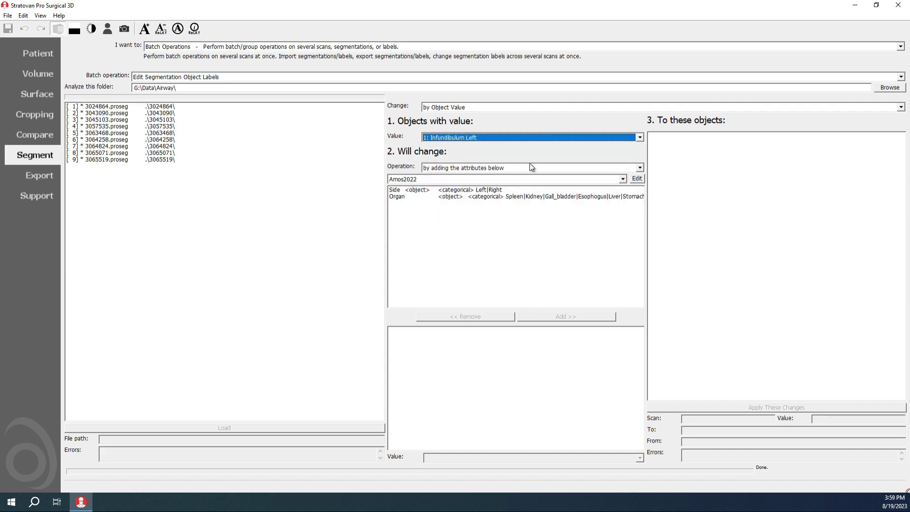
Create a new attribute database named Airway.
click(638, 179)
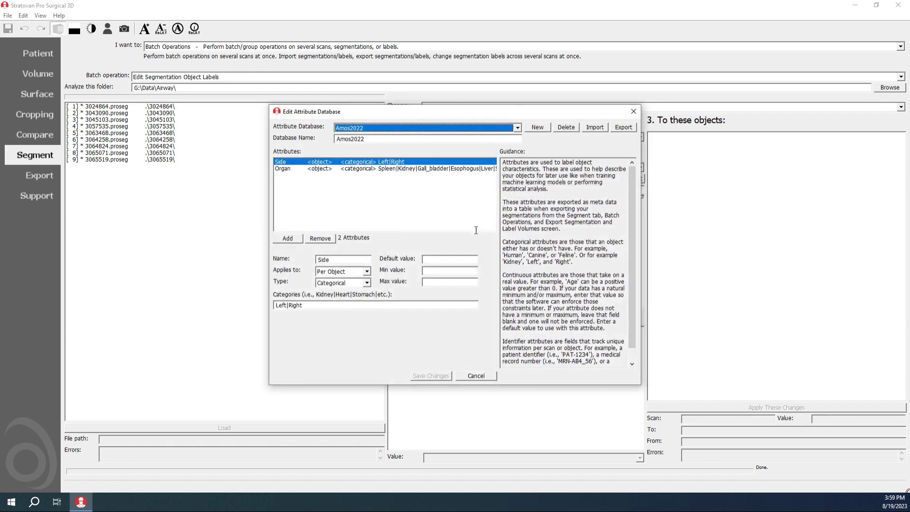
click(544, 129)
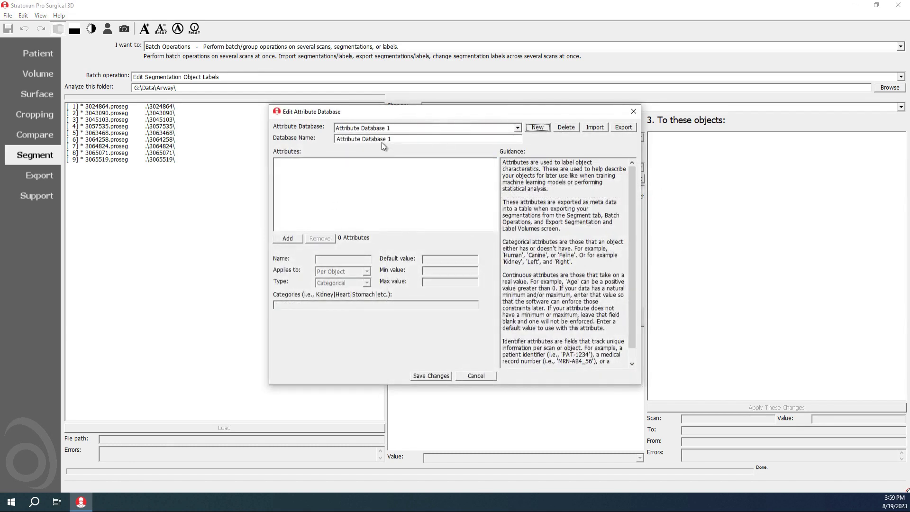
drag(404, 142, 324, 142)
text(Airway)
Add a per-object categorical attribute named Anatomy, pasting the category list that starts Infundibulum|Maxillary|Septum|Nasopharynx|Oropharynx|Sphenoid|Ethmoid.
click(290, 239)
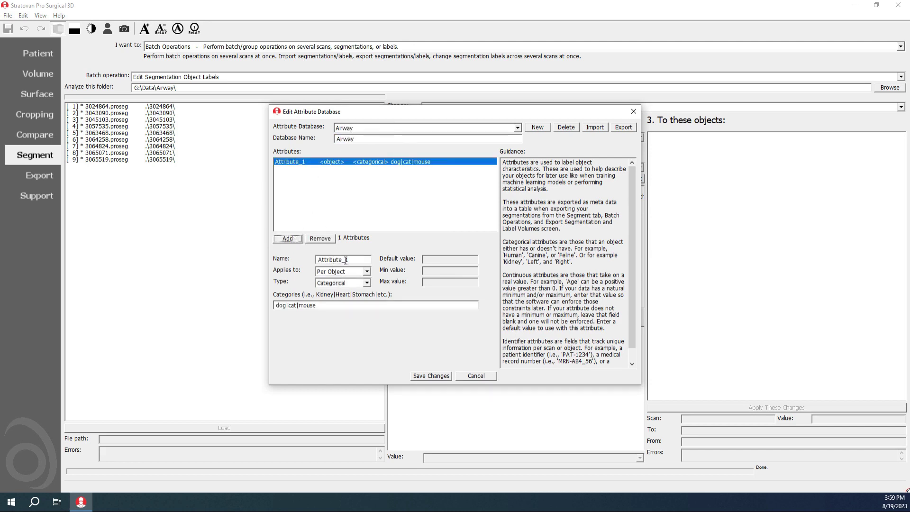
drag(349, 261, 317, 262)
text(Or)
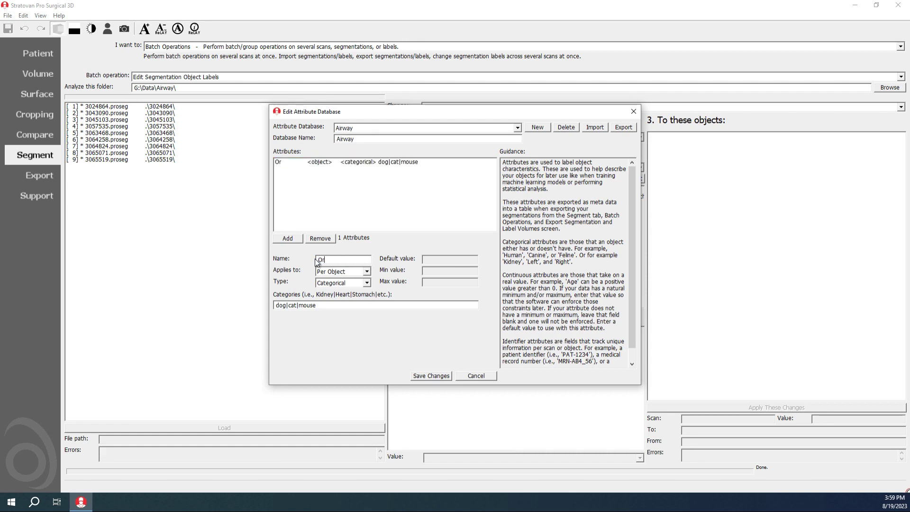
text(gnaA)
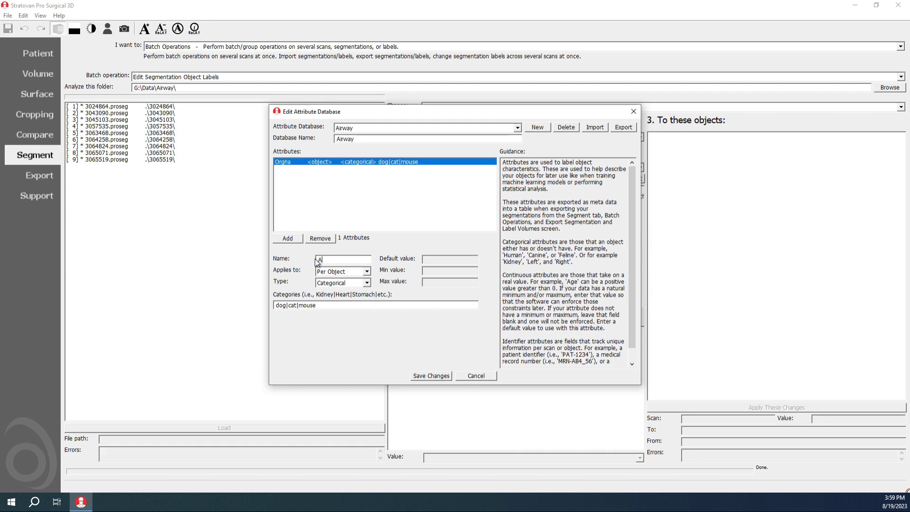
text(natomy)
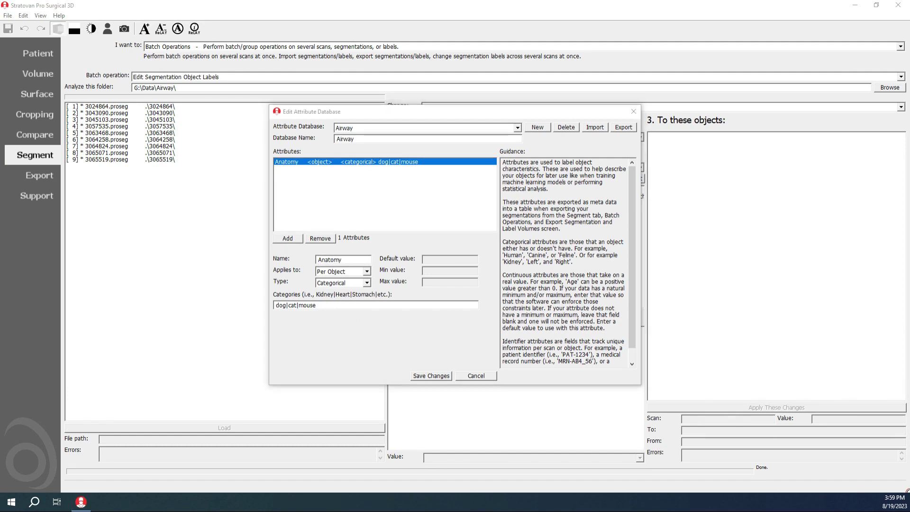
drag(329, 307, 272, 308)
key(ctrl+v)
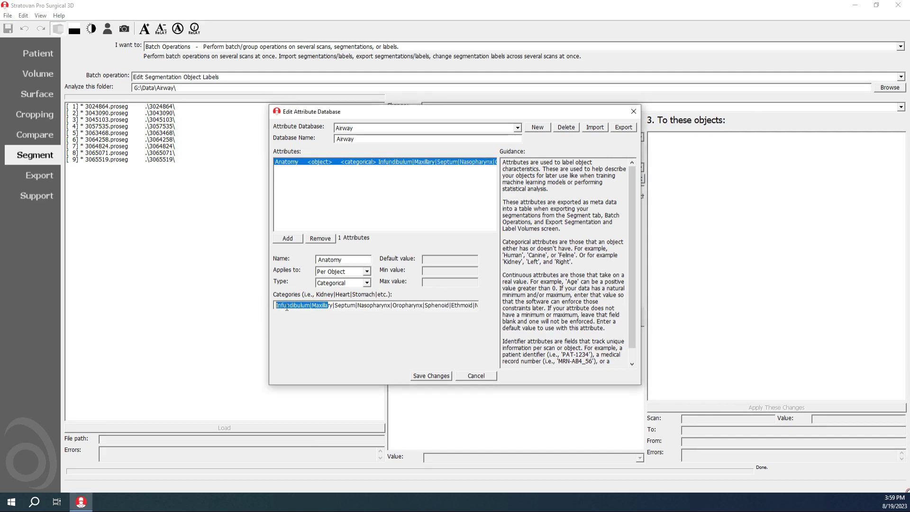
click(294, 307)
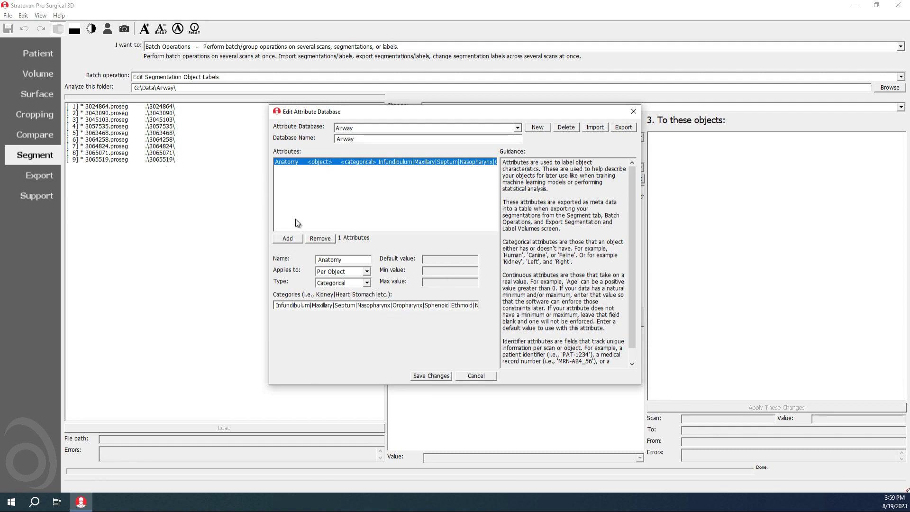
Add a per-object categorical attribute named Side with categories Left|Right, and save the attribute database changes.
click(288, 238)
click(301, 162)
click(300, 168)
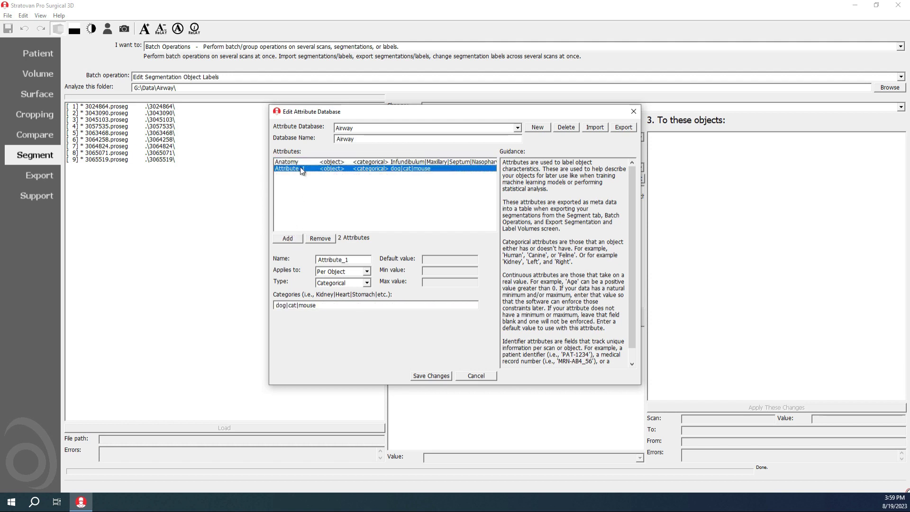
drag(349, 262, 298, 257)
text(Side)
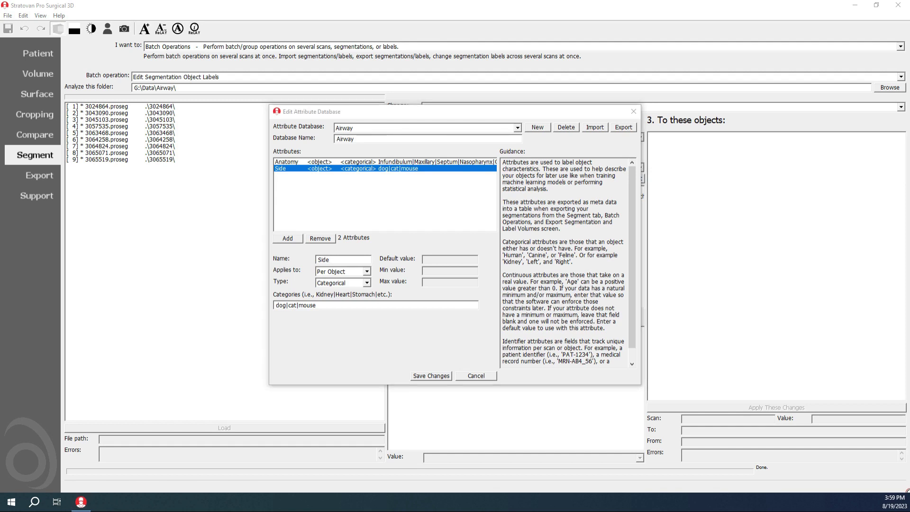
drag(318, 306, 271, 305)
text(Left|Right)
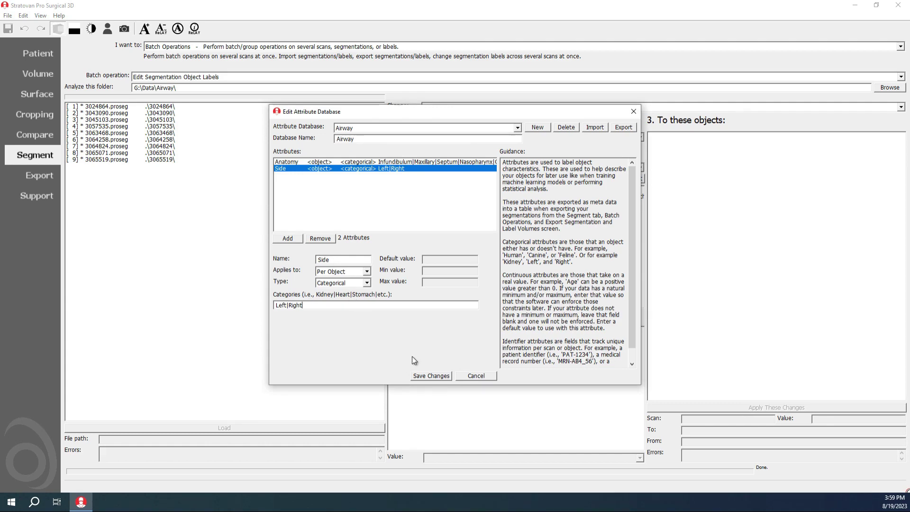
click(431, 376)
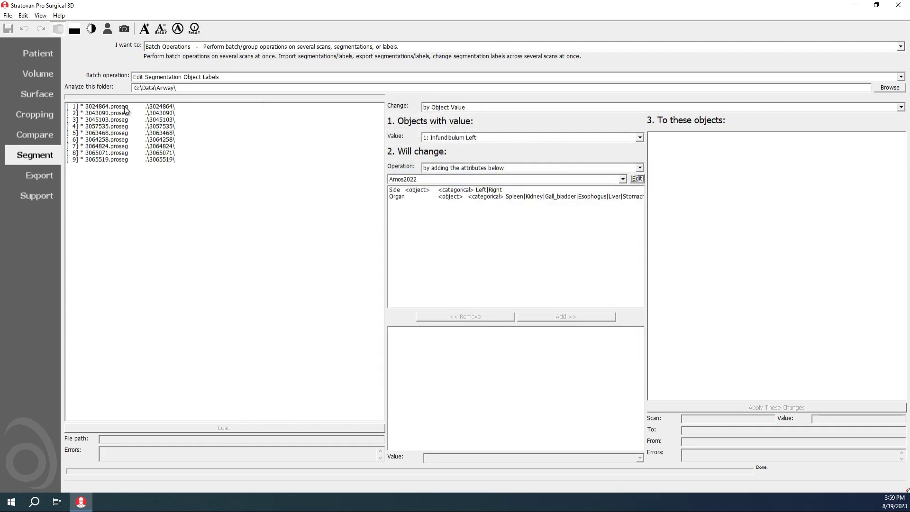
Target the objects with value 1, Infundibulum Left, and choose the Airway attribute database for the label change.
click(462, 138)
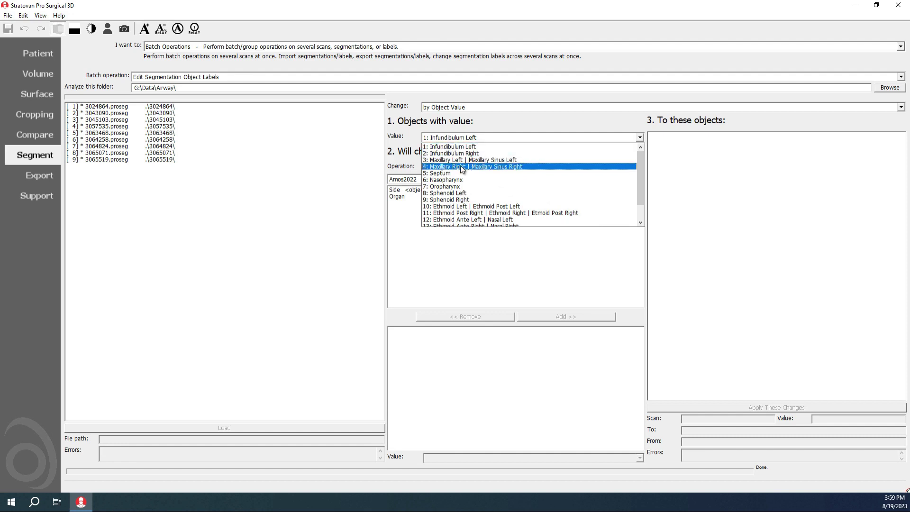
click(476, 148)
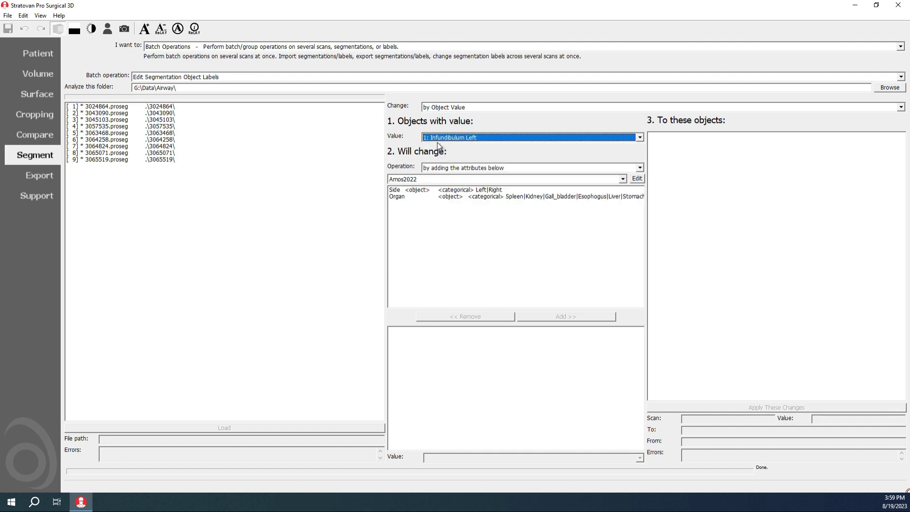
click(463, 141)
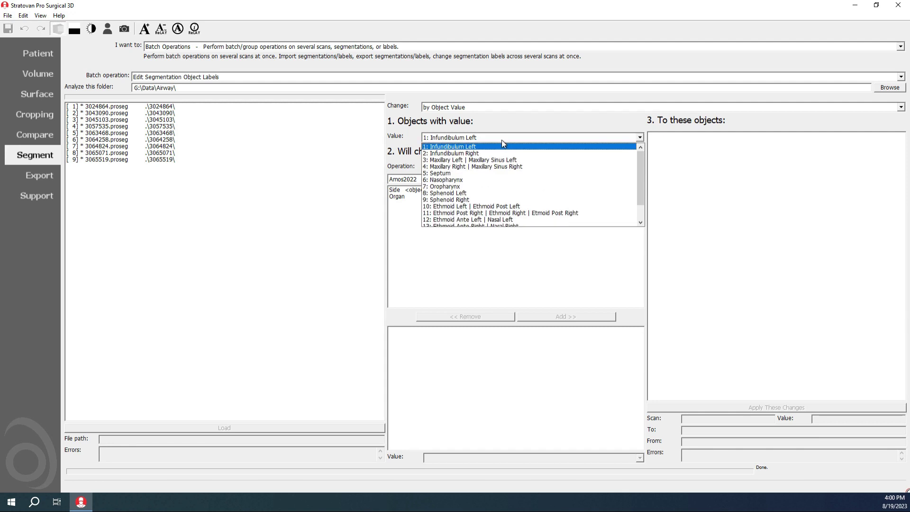
click(473, 148)
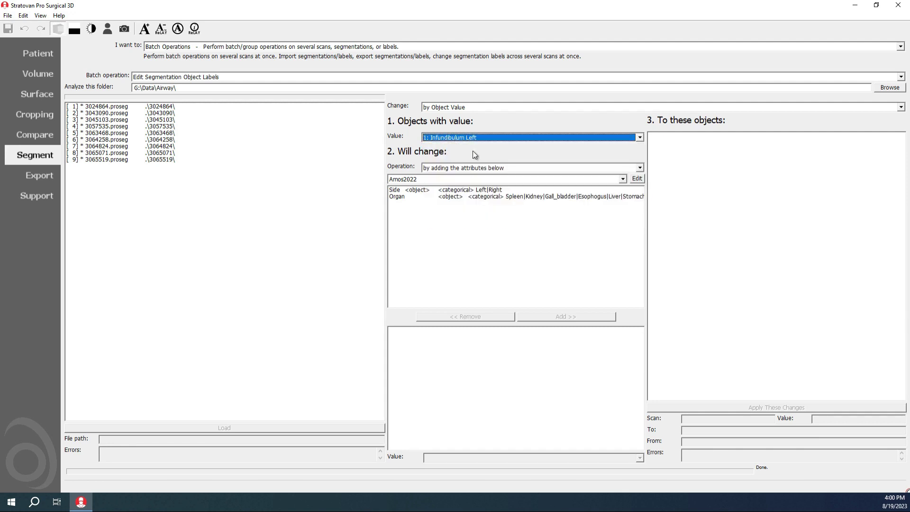
click(623, 180)
click(438, 189)
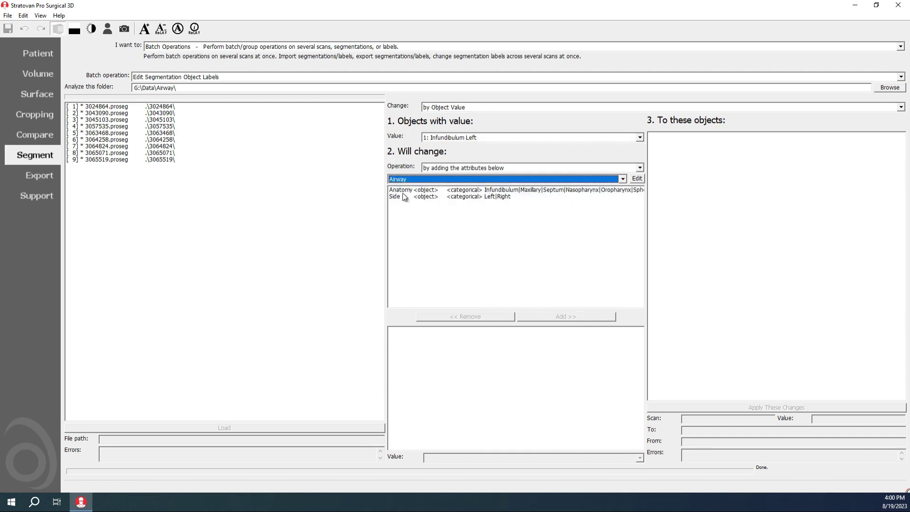
Add the Anatomy attribute with value Infundibulum and the Side attribute with value Left to the label change.
click(403, 192)
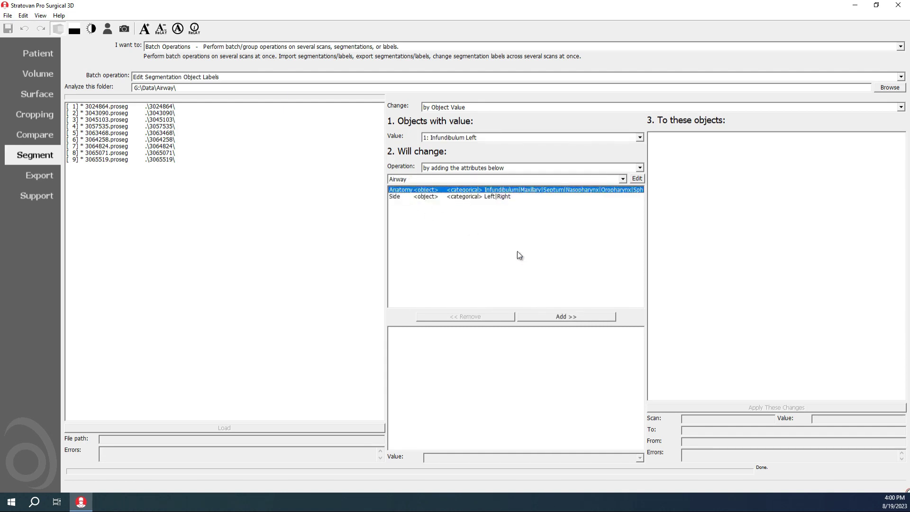
click(588, 316)
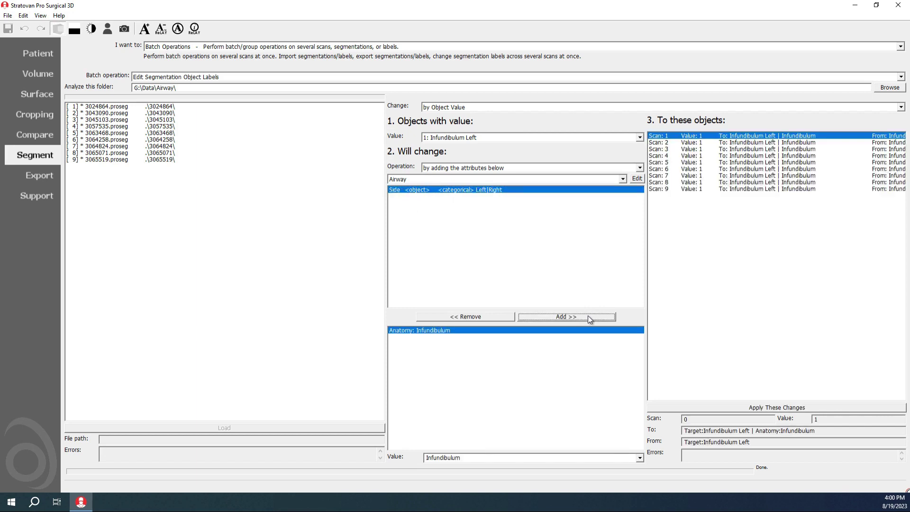
click(536, 316)
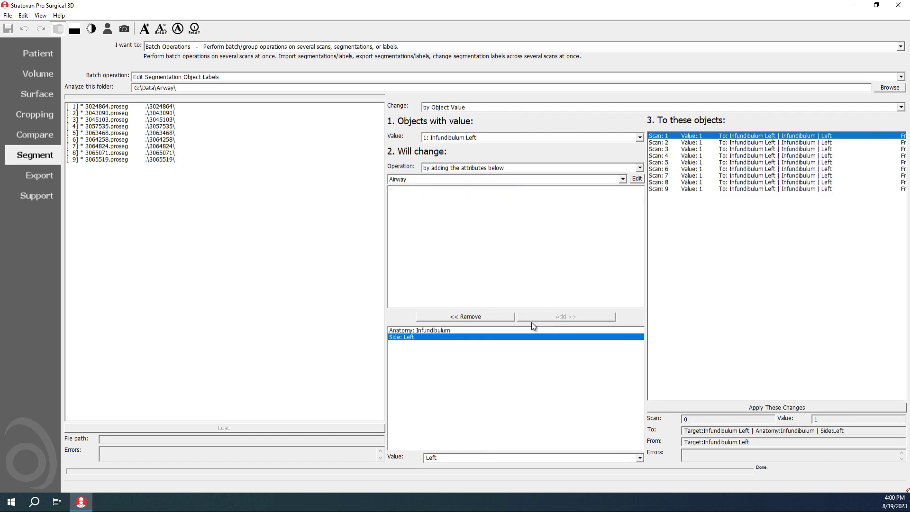
click(444, 331)
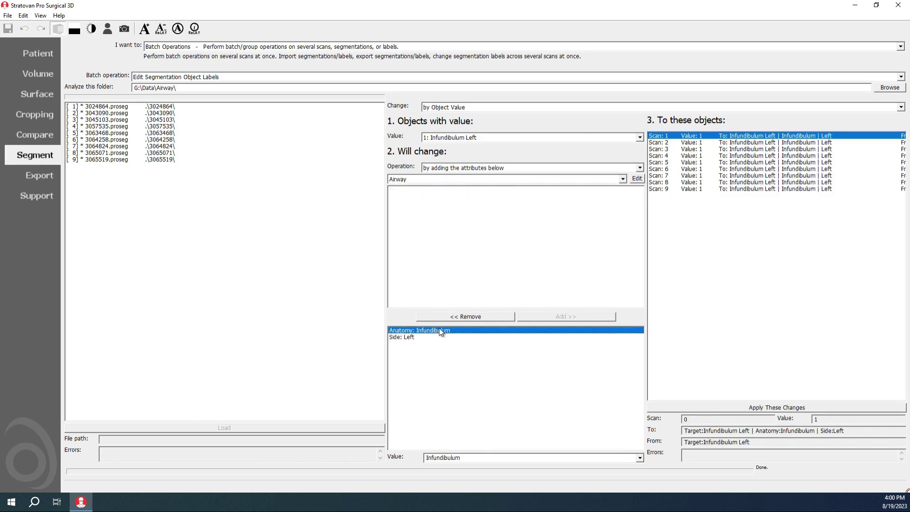
click(416, 337)
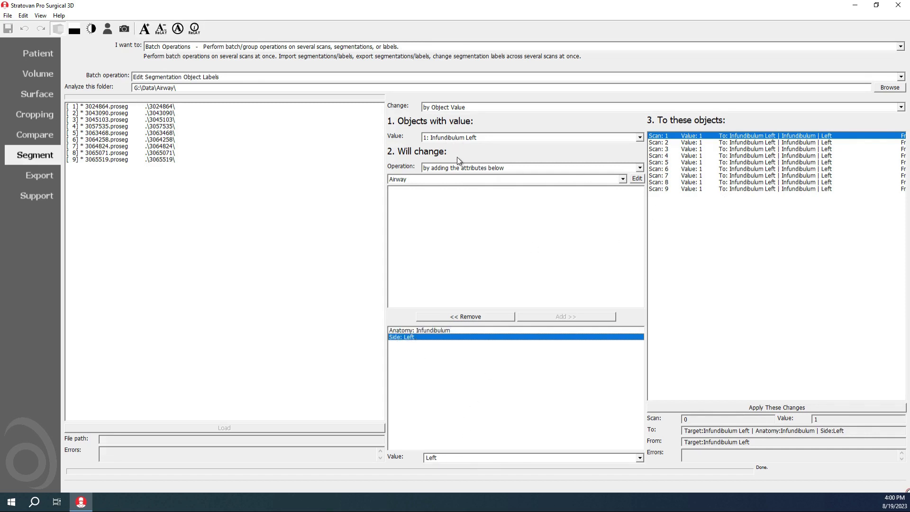
Set the operation to replacing with the listed attributes and apply it to the value 1 objects in all scans.
click(459, 169)
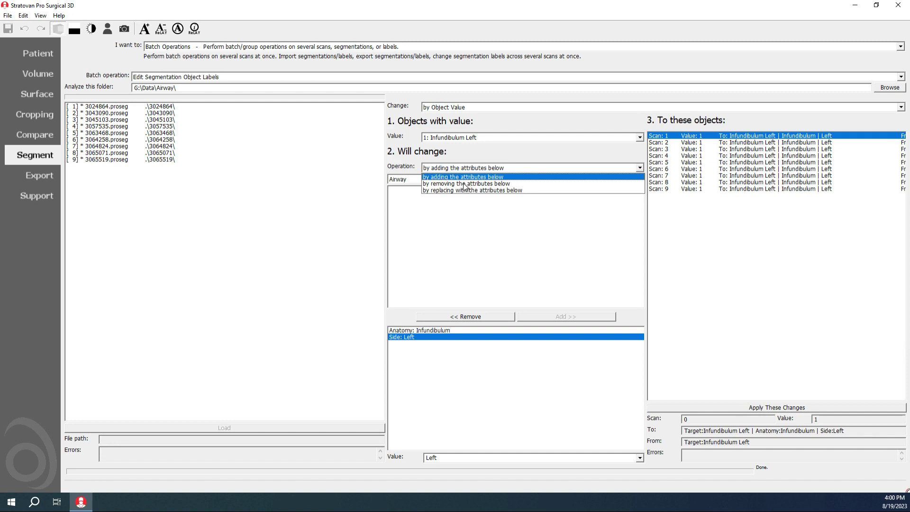
click(449, 189)
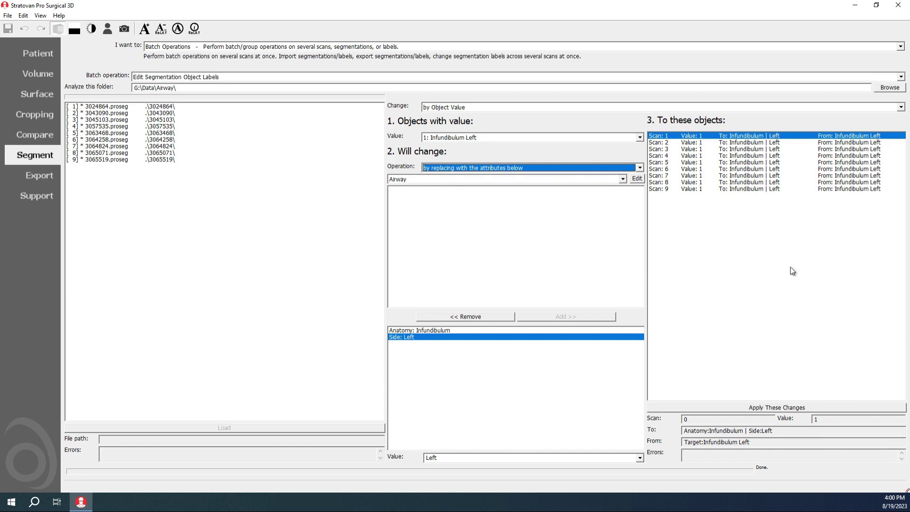
click(675, 407)
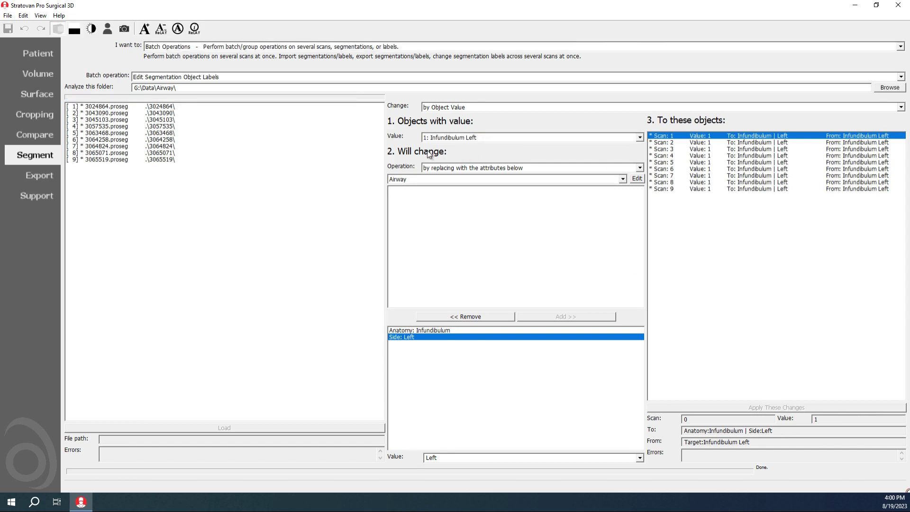
Replace the labels of the value 2 objects, Infundibulum Right, with Anatomy Infundibulum and Side Right across all scans.
click(449, 139)
click(474, 147)
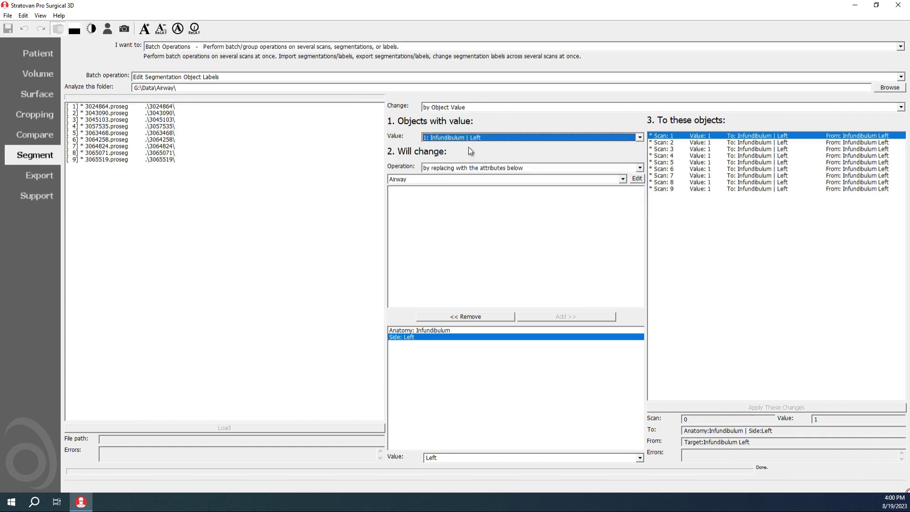
click(463, 138)
click(469, 153)
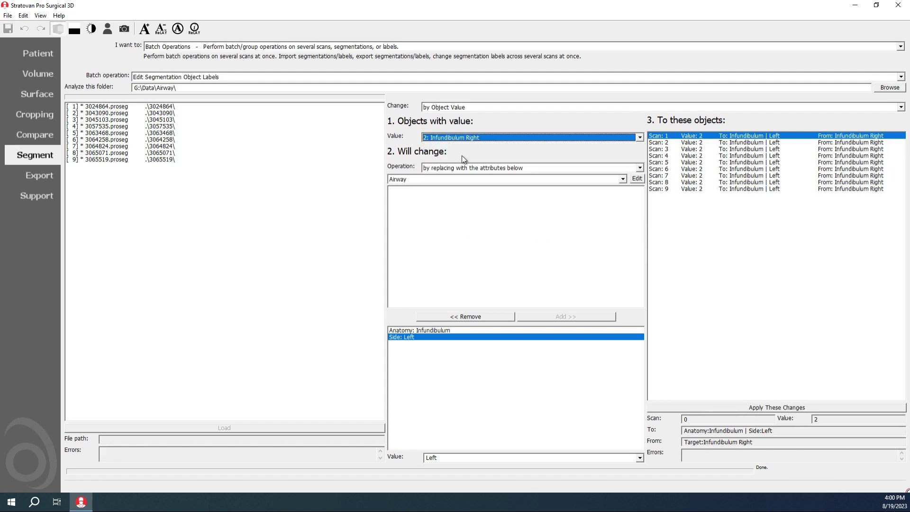
click(639, 458)
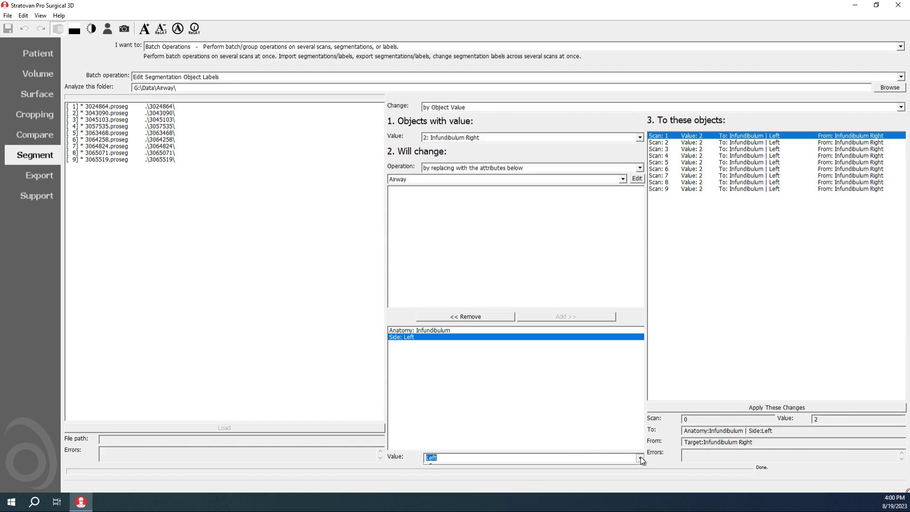
click(470, 471)
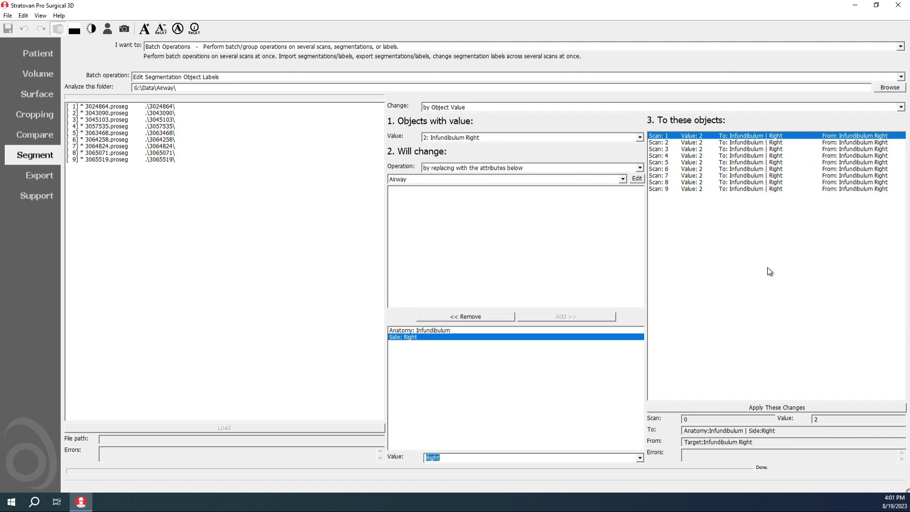
click(669, 407)
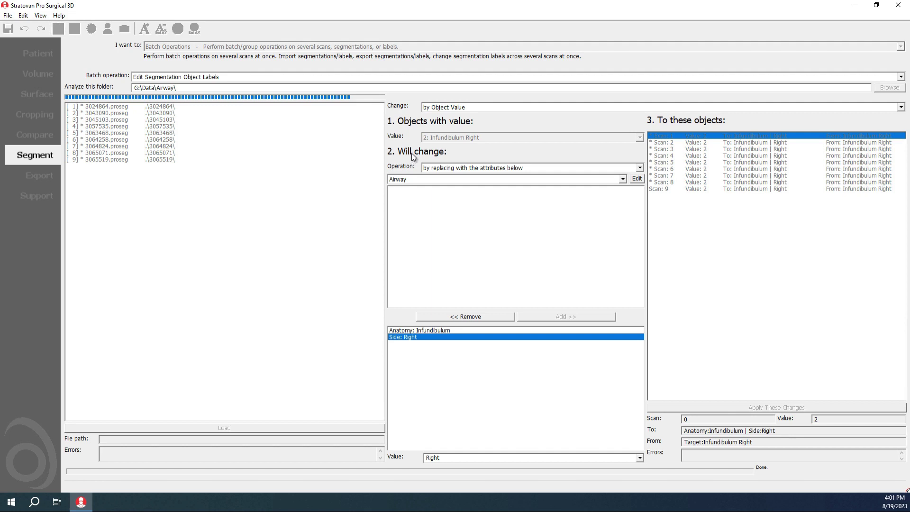
Target the value 3 objects, Maxillary Left | Maxillary Sinus Left, and set the replacement attributes to Anatomy Maxillary and Side Left.
click(460, 138)
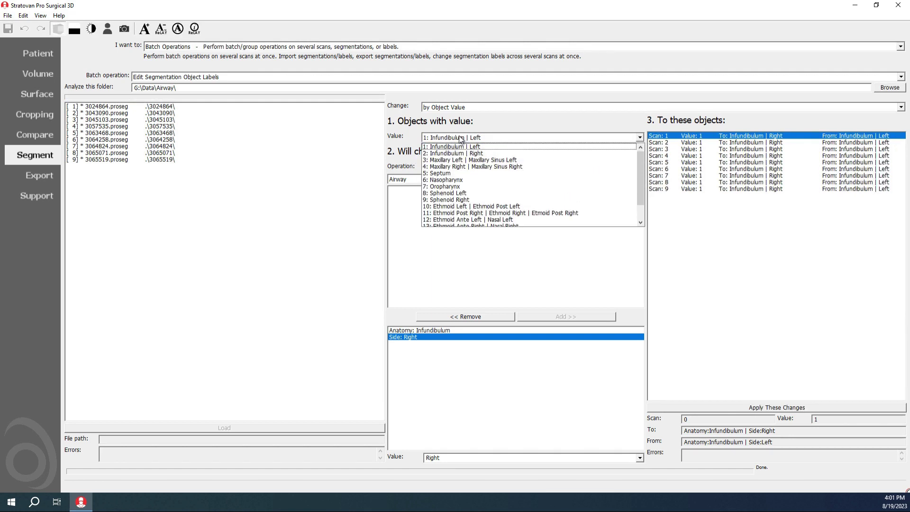
click(427, 144)
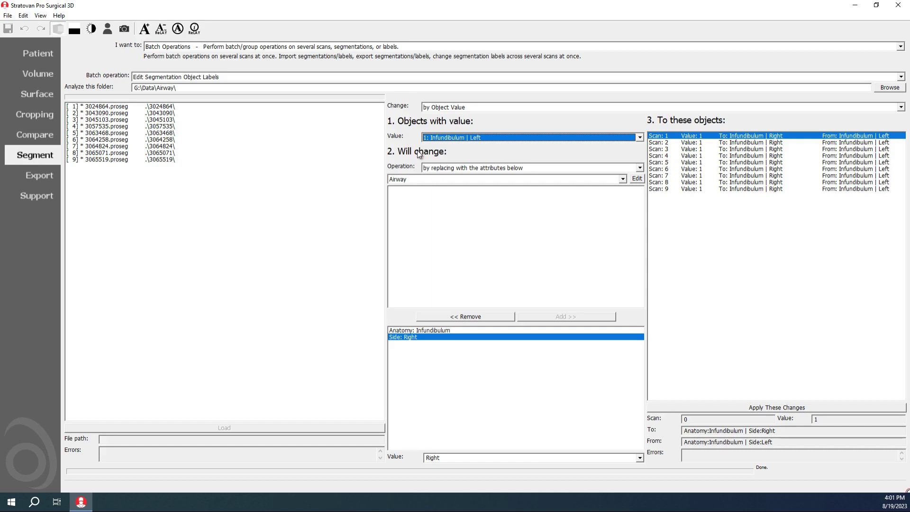
click(451, 138)
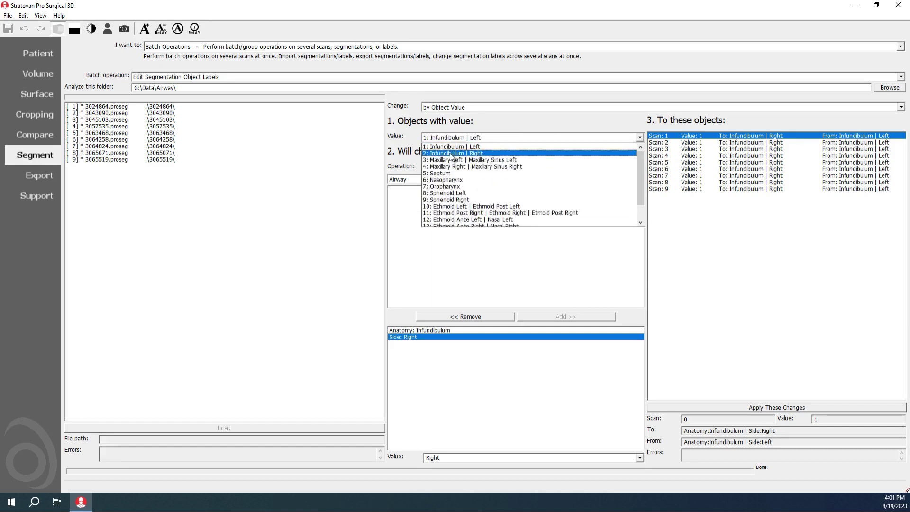
click(451, 154)
click(462, 138)
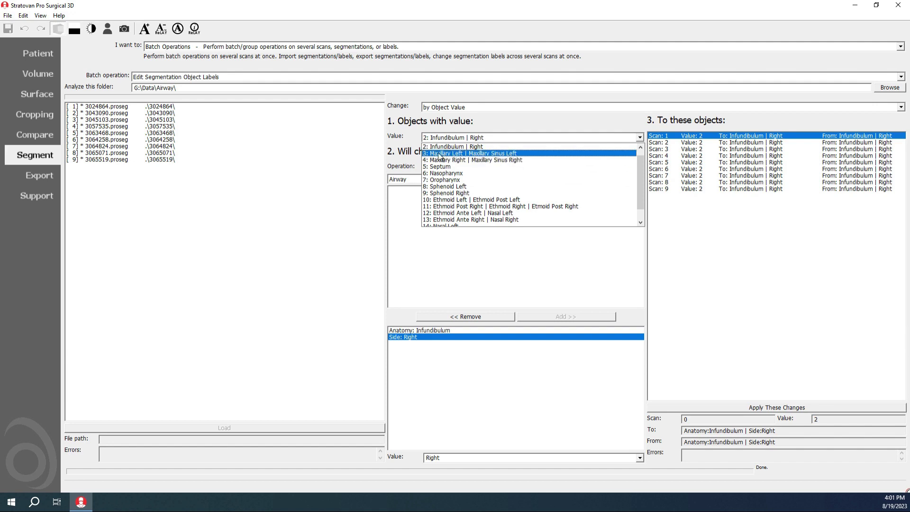
click(477, 153)
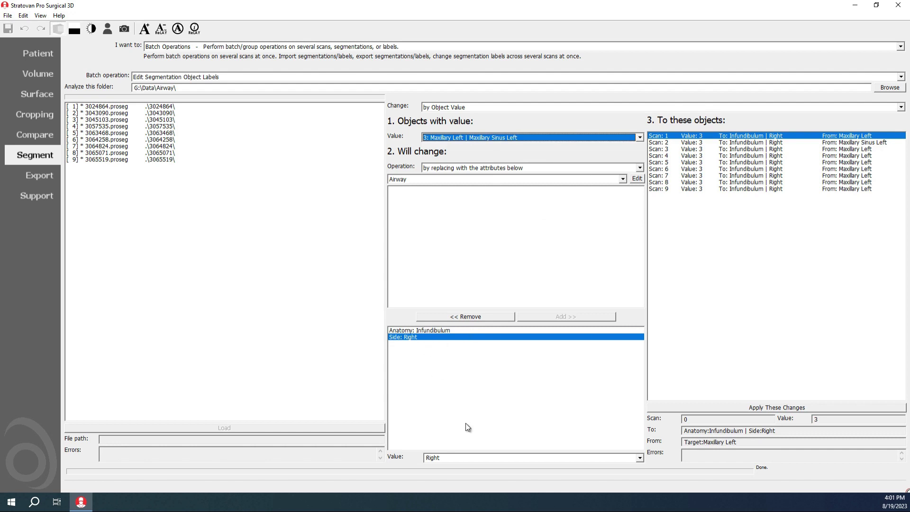
click(637, 458)
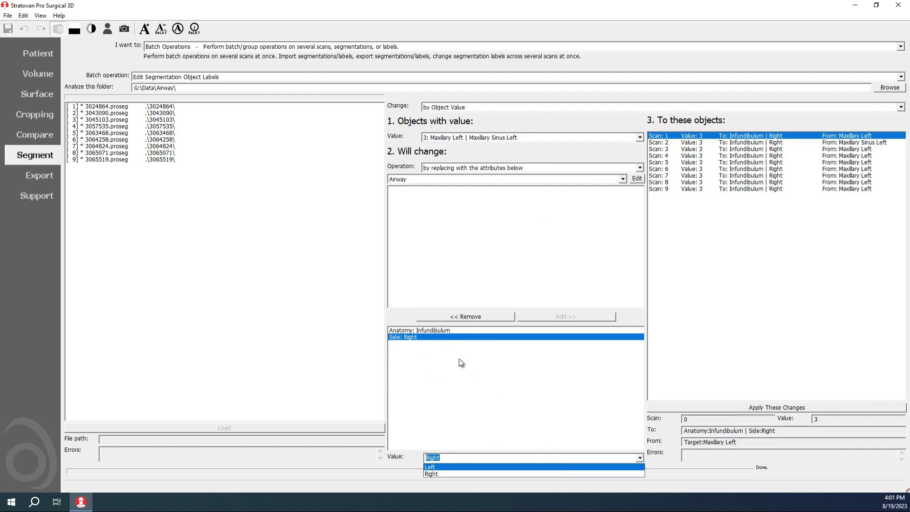
click(436, 467)
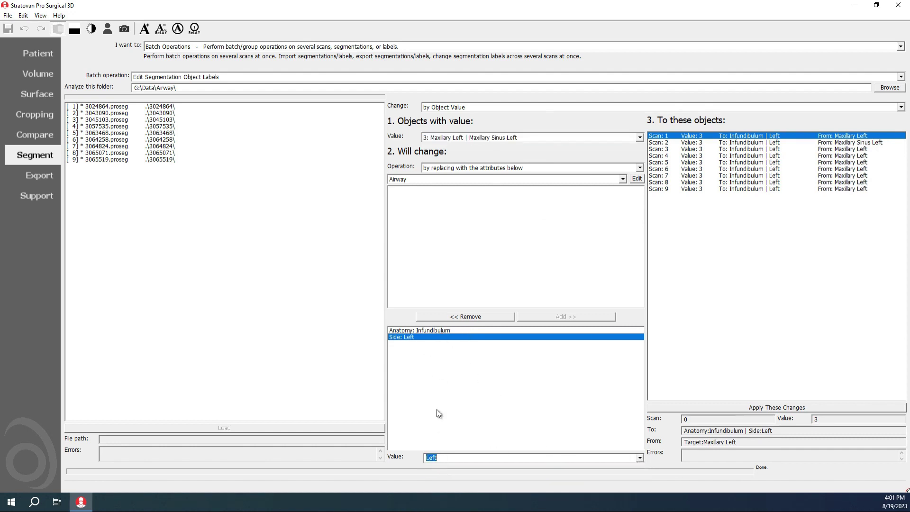
click(429, 330)
click(640, 458)
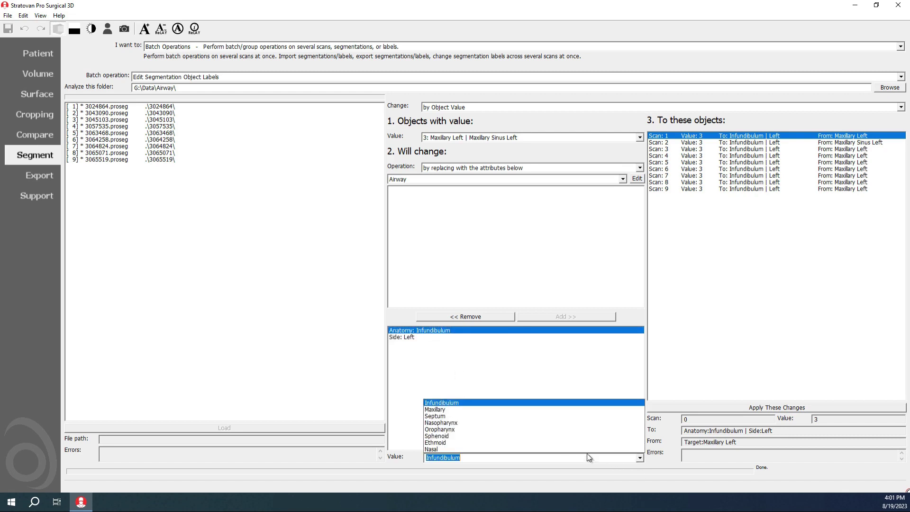
click(486, 409)
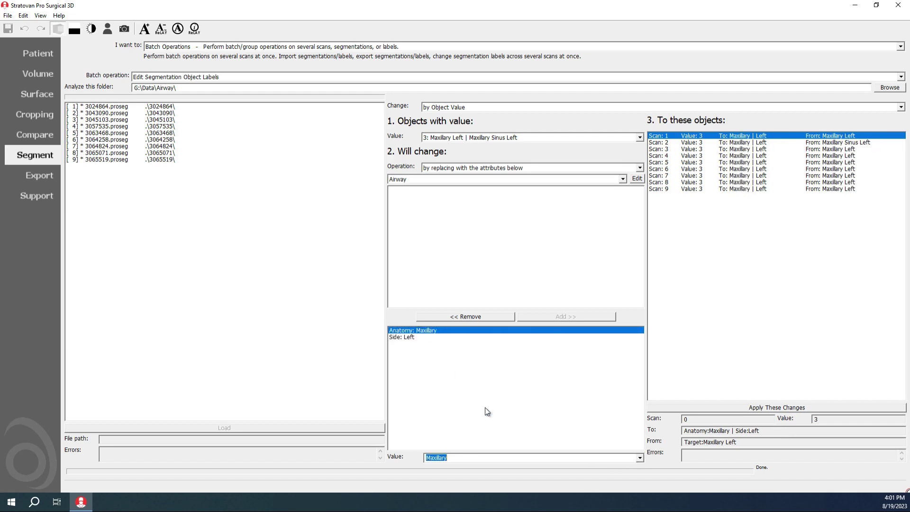
Review the listed label changes for the value 3 objects and apply the Maxillary Left replacement to all scans.
click(448, 138)
click(472, 141)
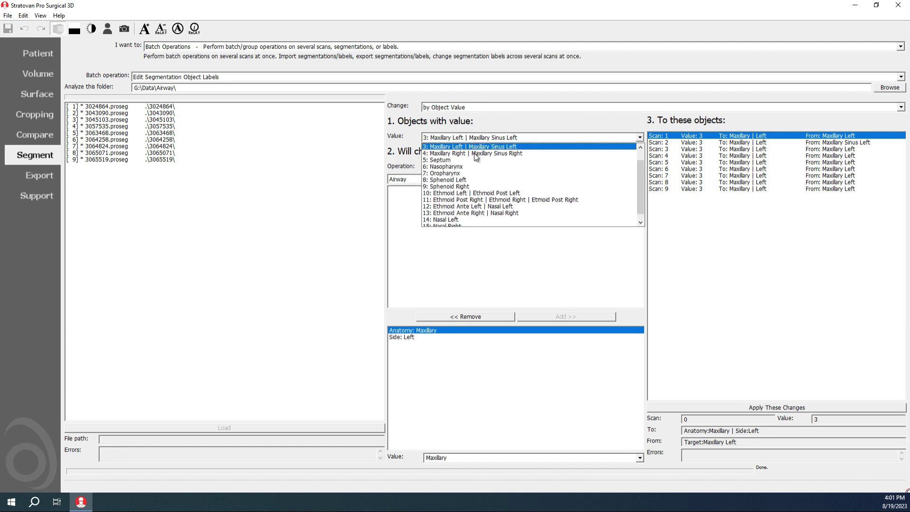
click(474, 147)
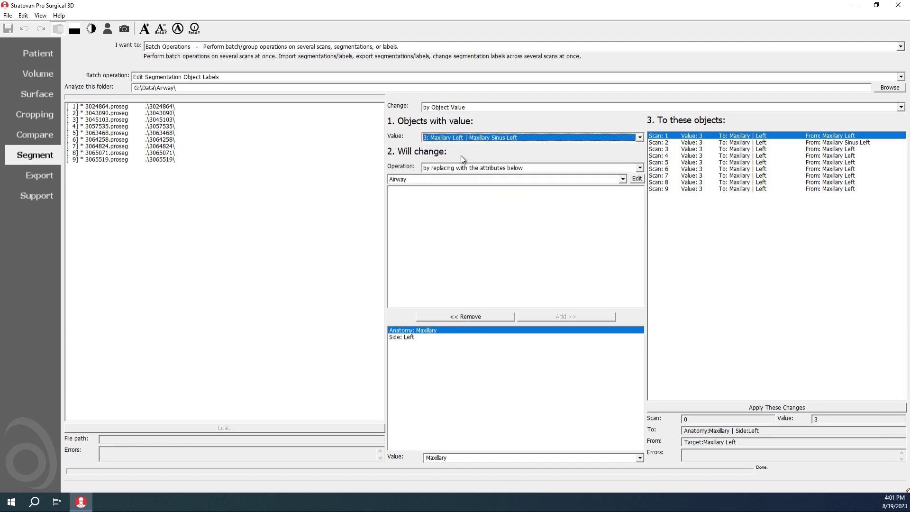
click(661, 425)
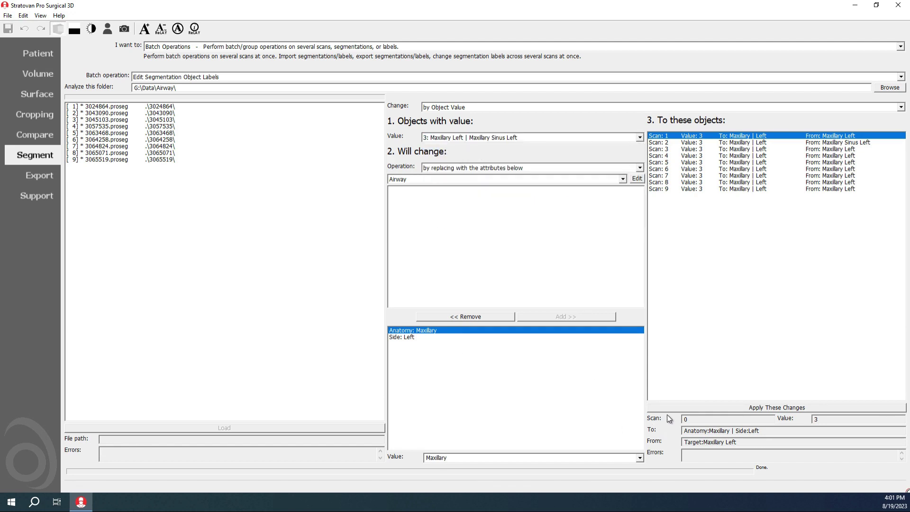
click(864, 143)
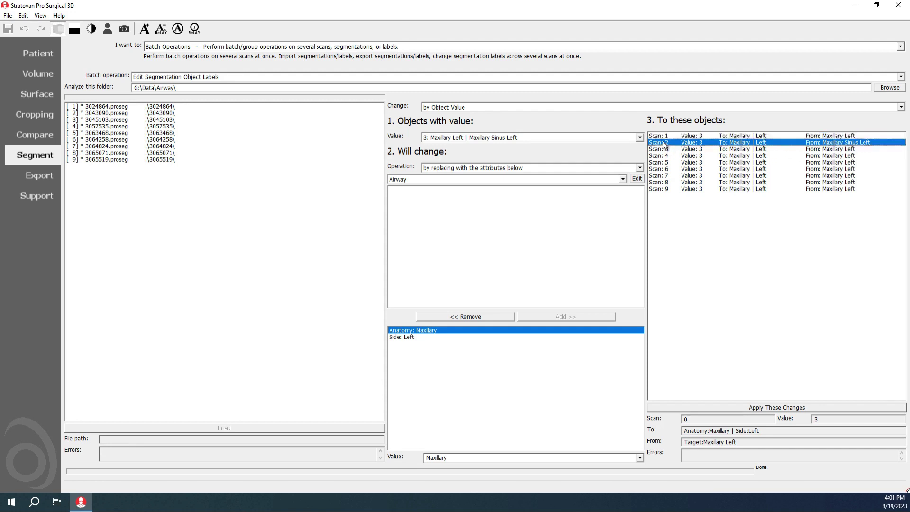
click(840, 137)
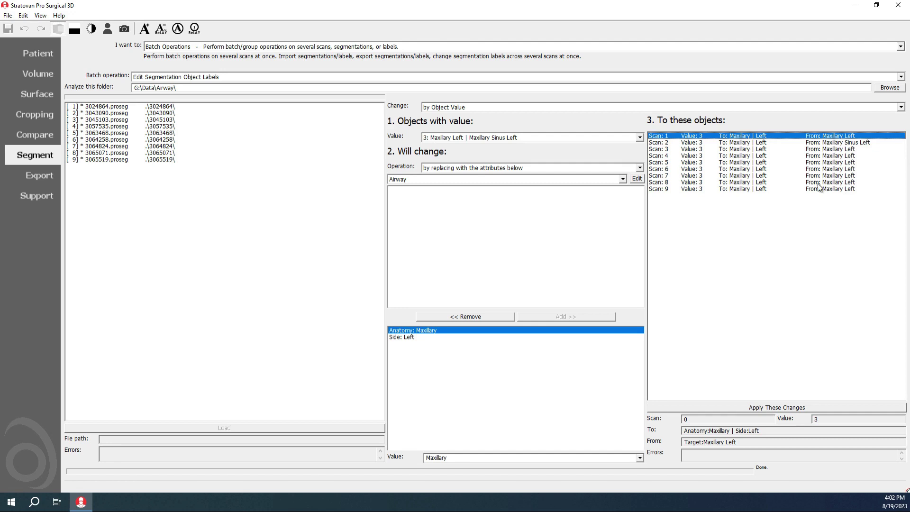
click(749, 408)
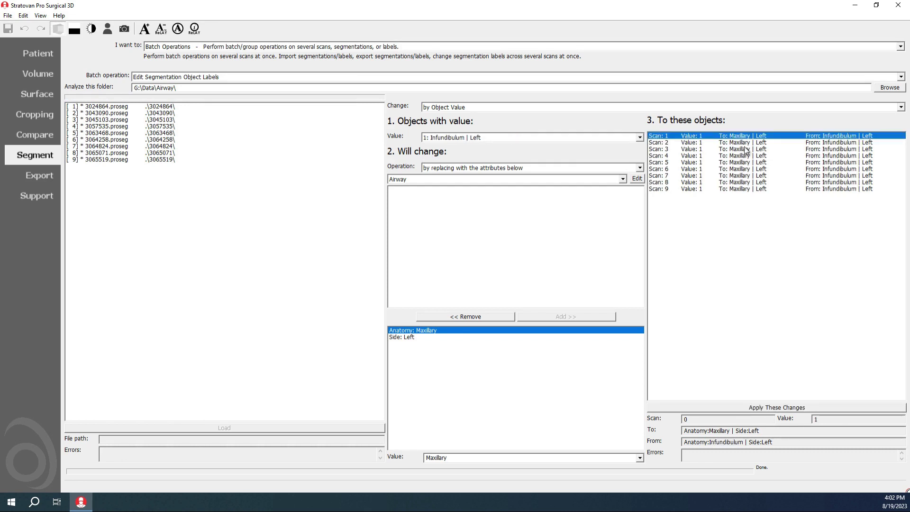
Replace the labels of the value 4 objects, Maxillary Right | Maxillary Sinus Right, with Anatomy Maxillary and Side Right across all scans.
click(453, 138)
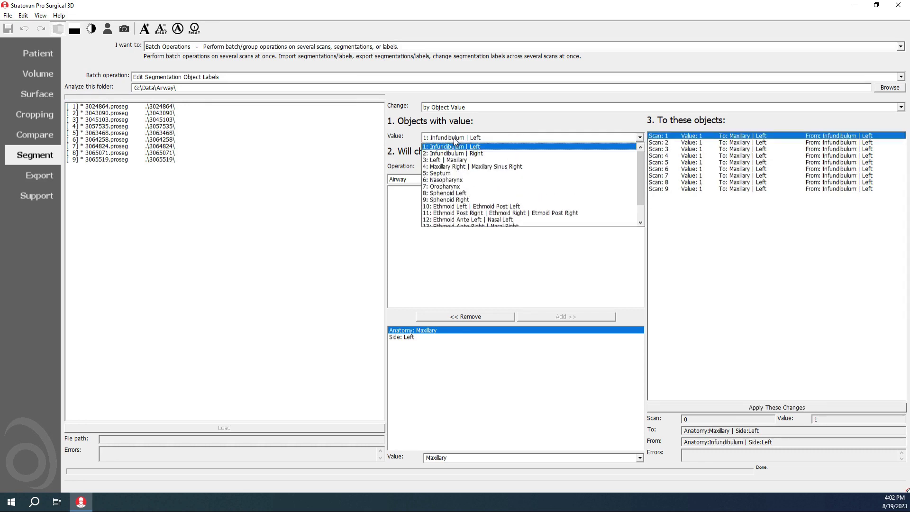
click(456, 167)
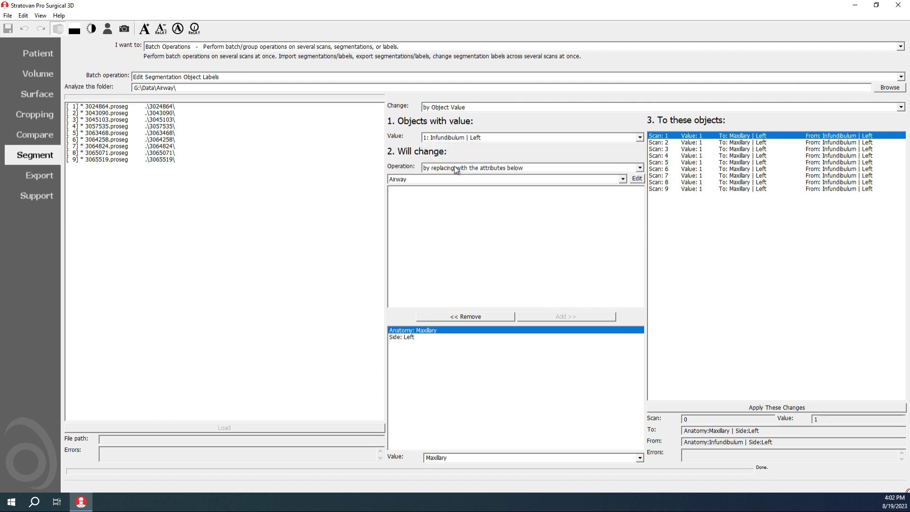
click(418, 336)
click(640, 459)
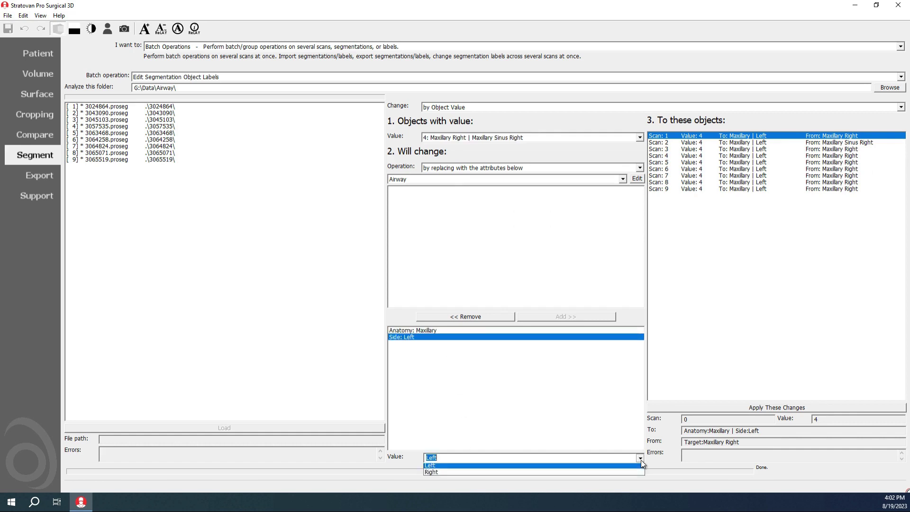
click(503, 472)
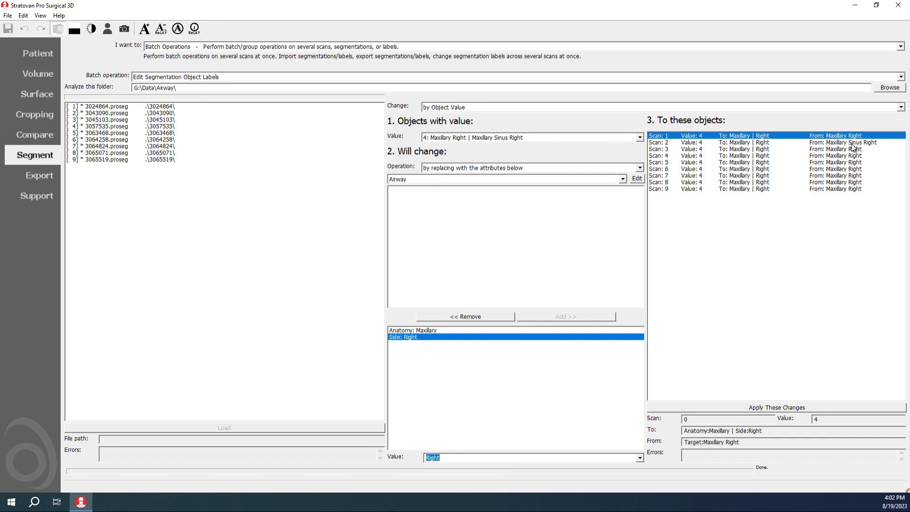
click(668, 407)
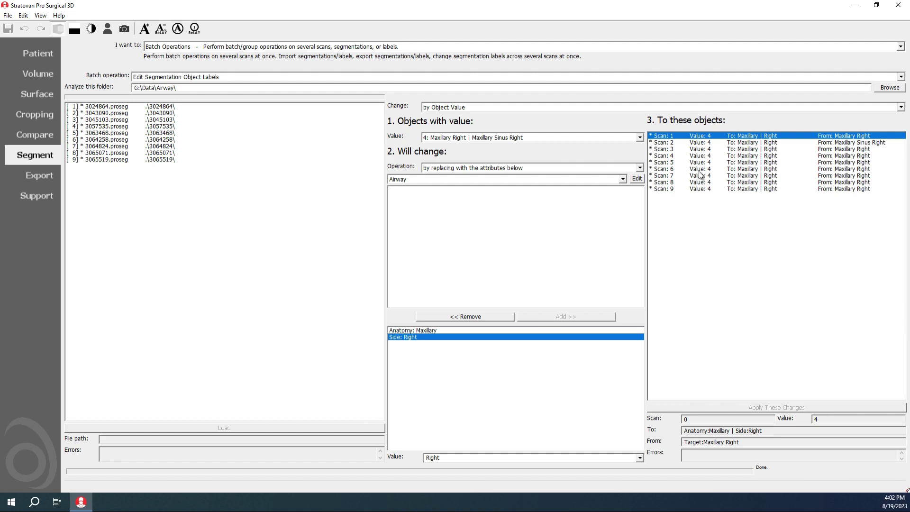
Target the value 5 objects, Septum, remove the Side attribute from the replacement and set Anatomy to Septum.
click(458, 138)
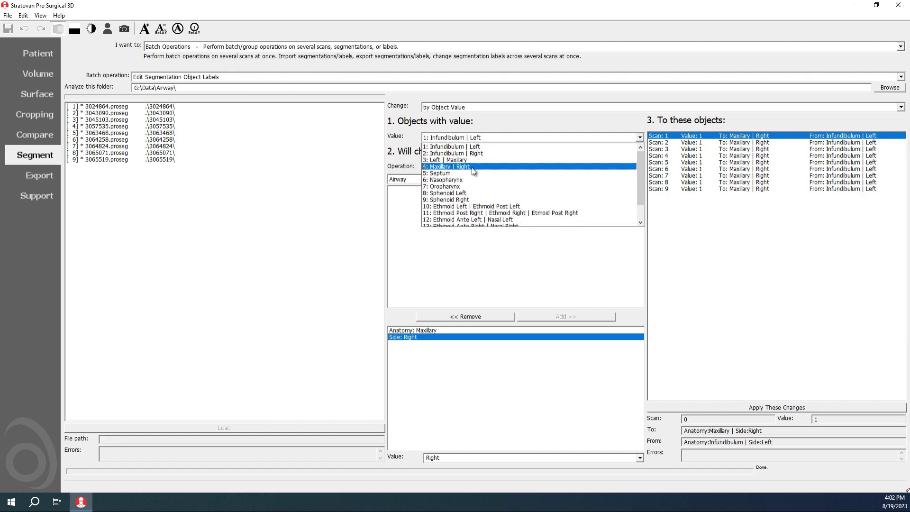
click(452, 173)
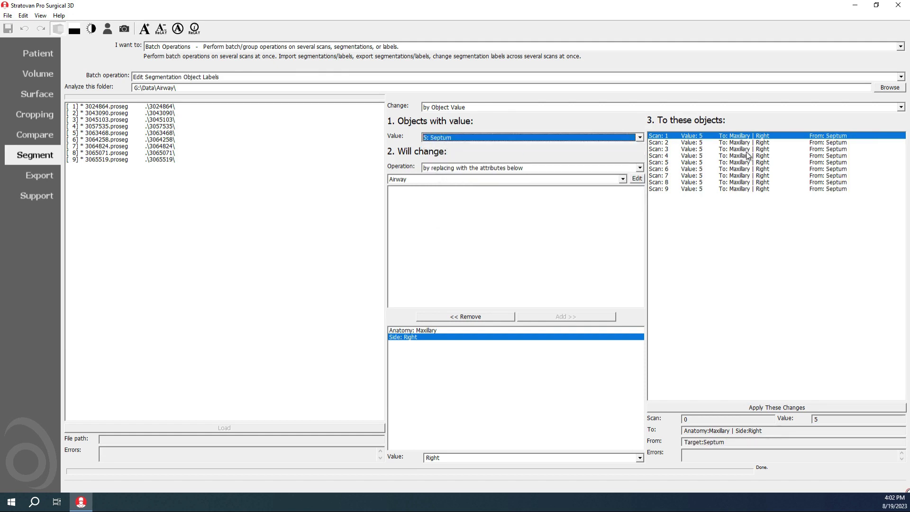
click(476, 317)
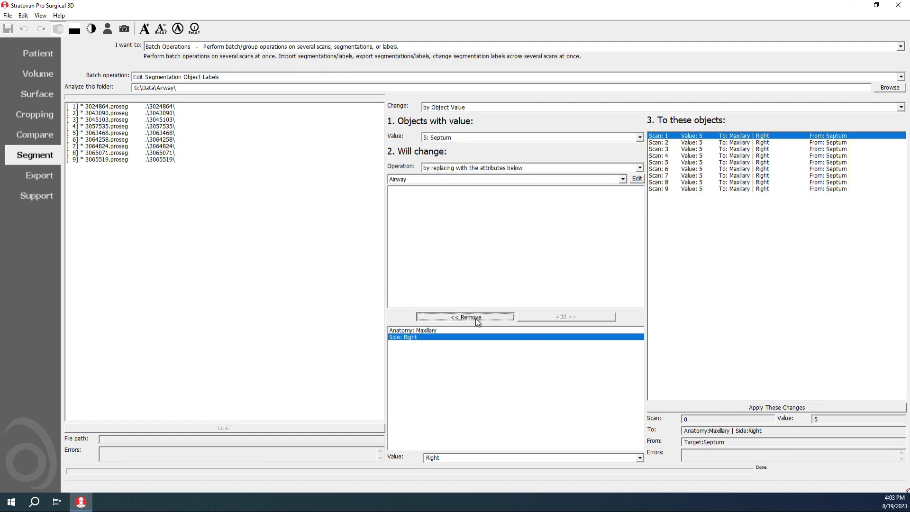
click(442, 331)
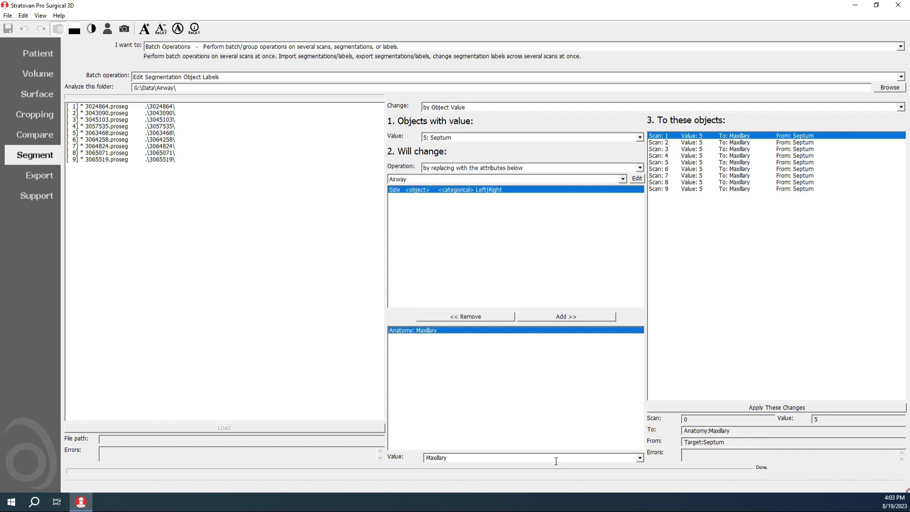
click(640, 458)
click(565, 423)
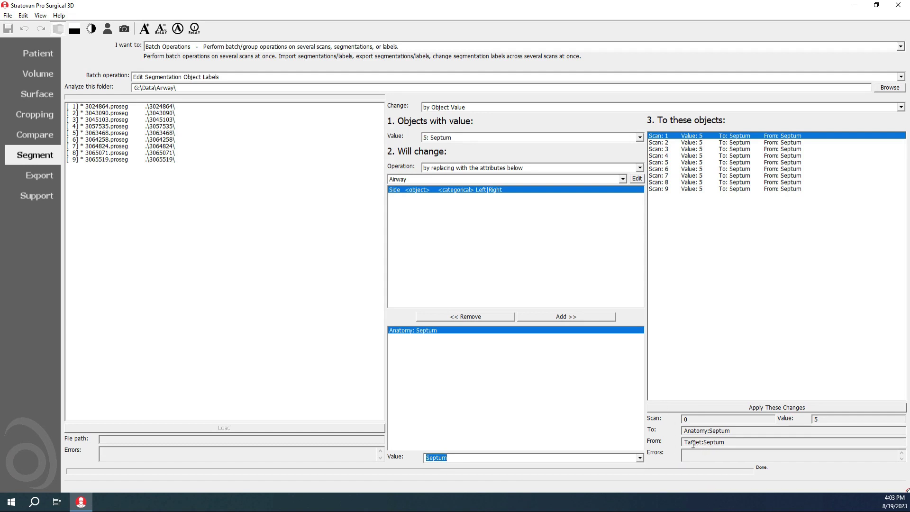
Compare the old and new labels of the value 5 objects and apply the Septum replacement to all scans.
mouse_move(694, 444)
mouse_down()
mouse_move(684, 444)
mouse_move(711, 430)
mouse_move(706, 443)
mouse_move(684, 442)
mouse_up()
drag(701, 431, 731, 431)
drag(693, 442, 740, 442)
click(658, 408)
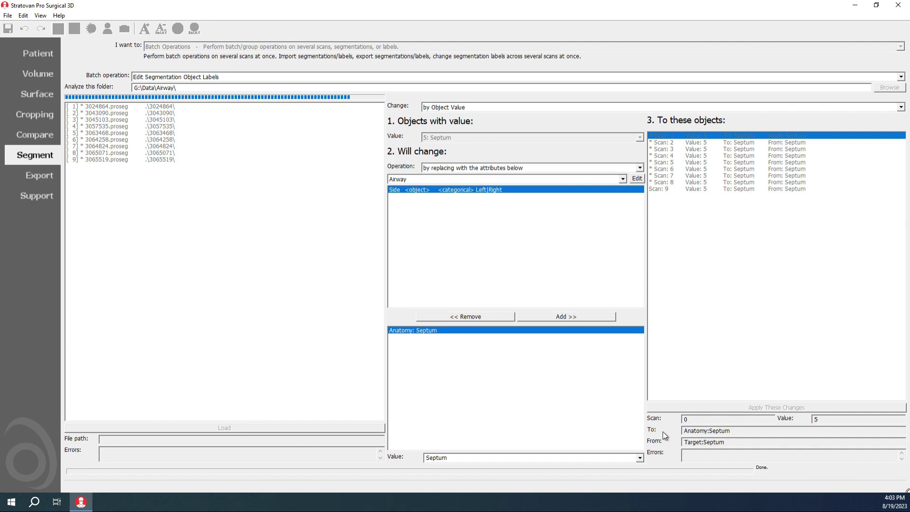
Replace the labels of the value 6 objects, Nasopharynx, with Anatomy Nasopharynx across all scans.
click(437, 135)
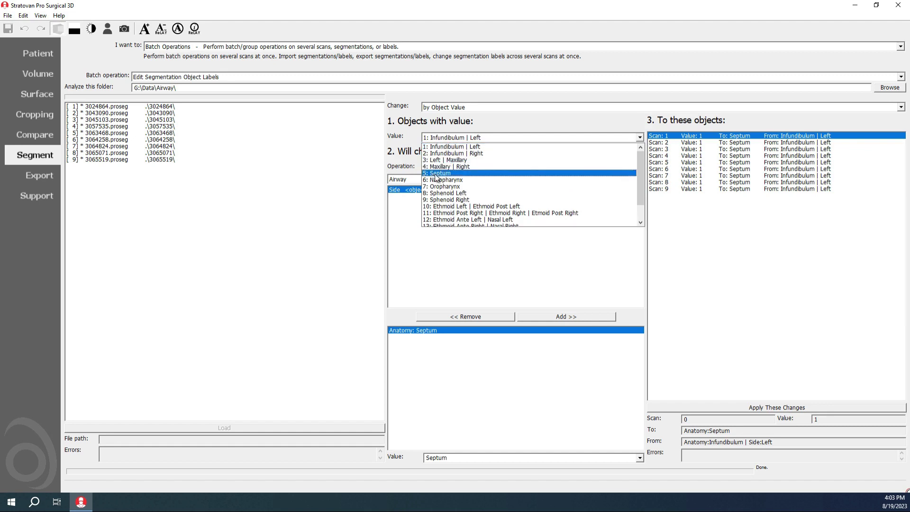
click(438, 180)
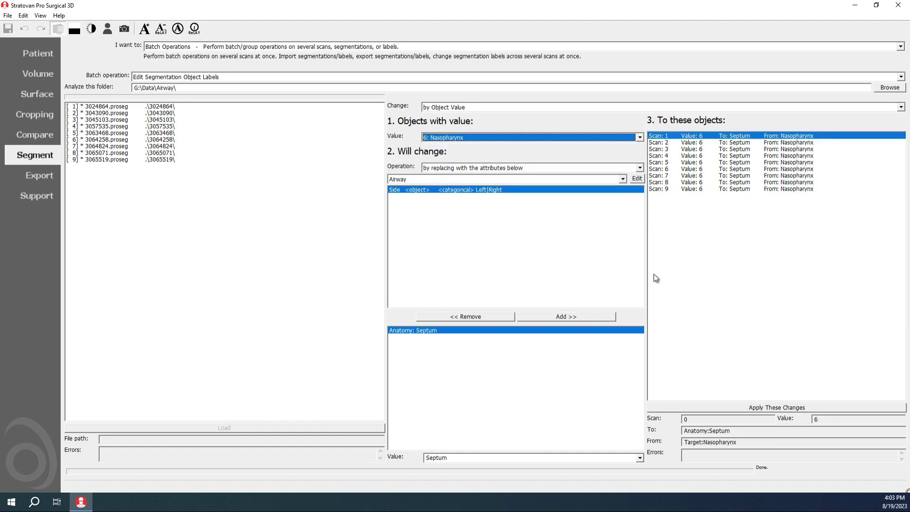
click(640, 458)
click(530, 422)
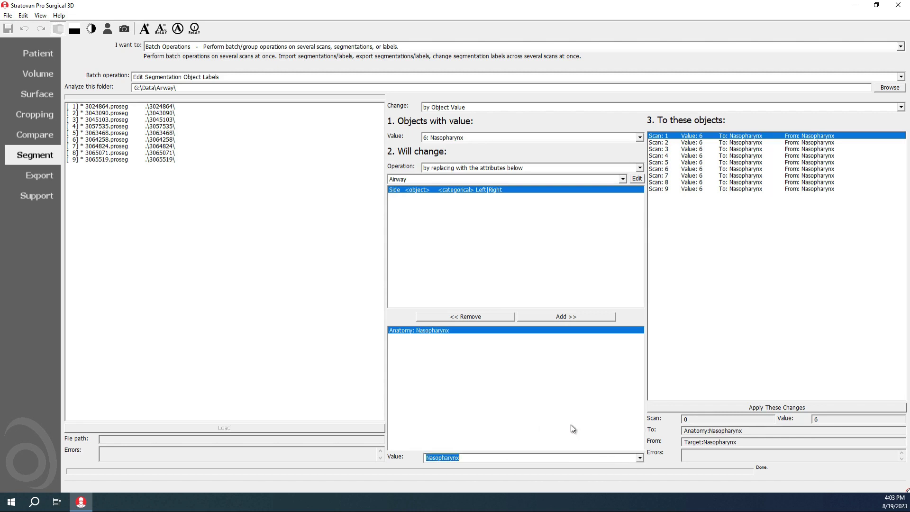
drag(687, 443, 728, 431)
click(667, 408)
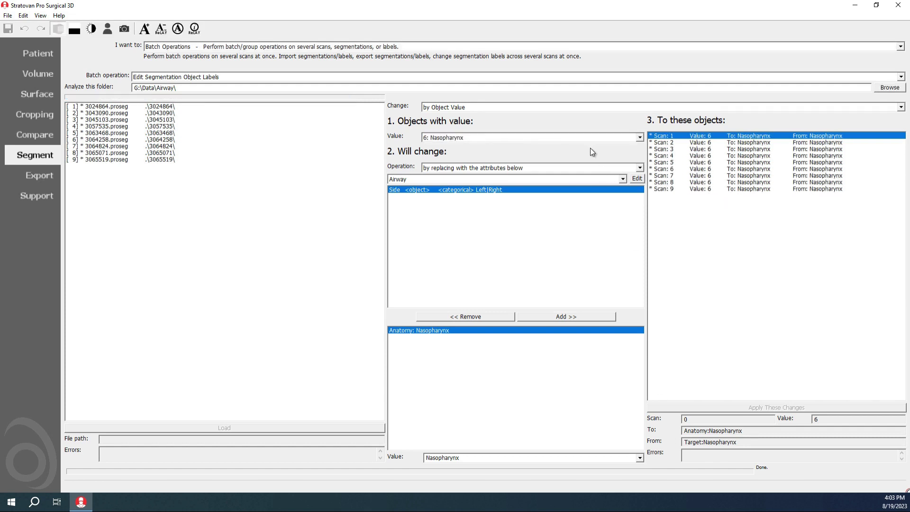
Replace the labels of the value 7 objects, Oropharynx, with Anatomy Oropharynx across all scans.
scroll(489, 138, up, 5)
click(483, 138)
click(397, 145)
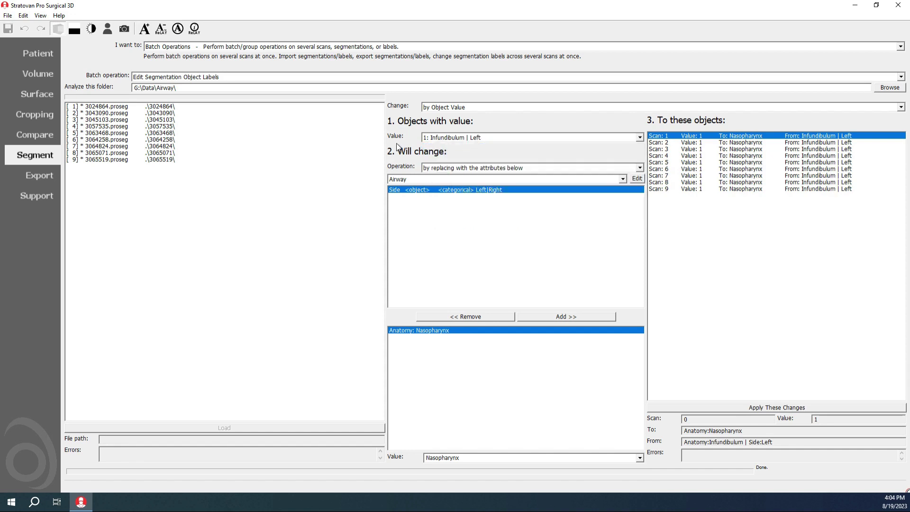
click(470, 138)
click(470, 187)
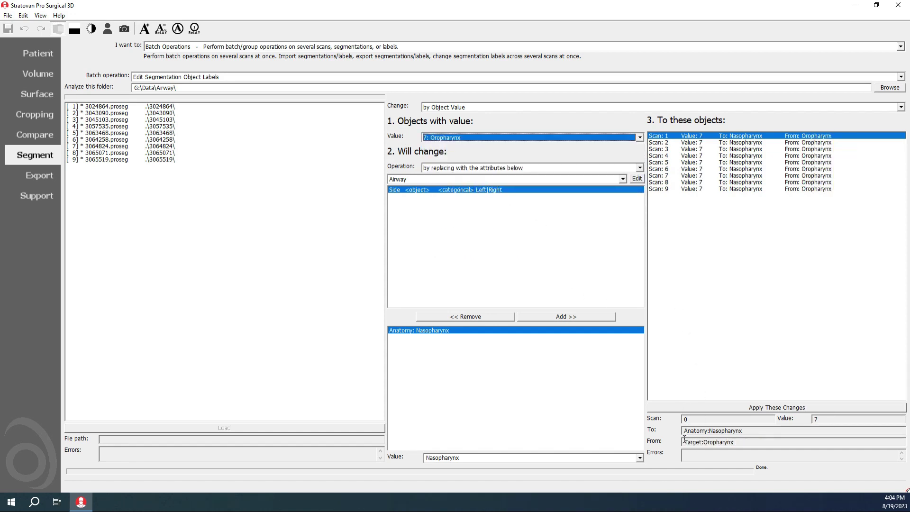
click(640, 458)
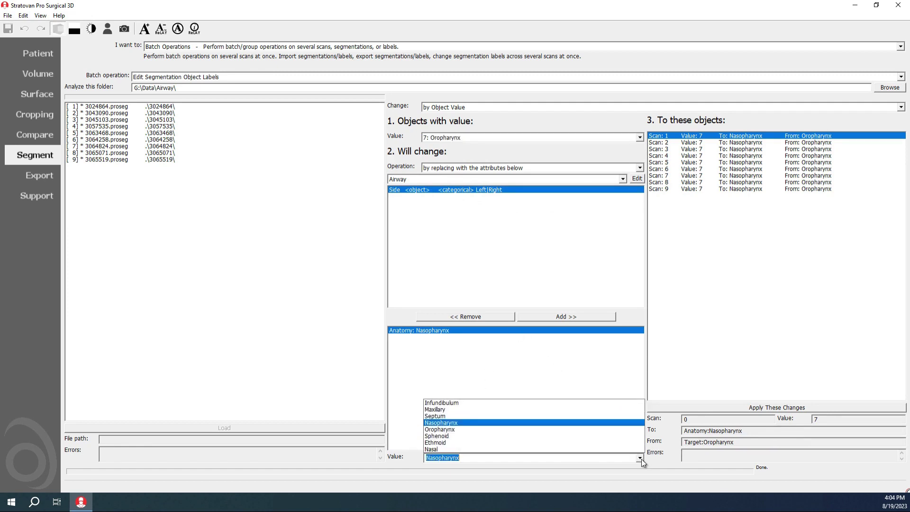
click(553, 433)
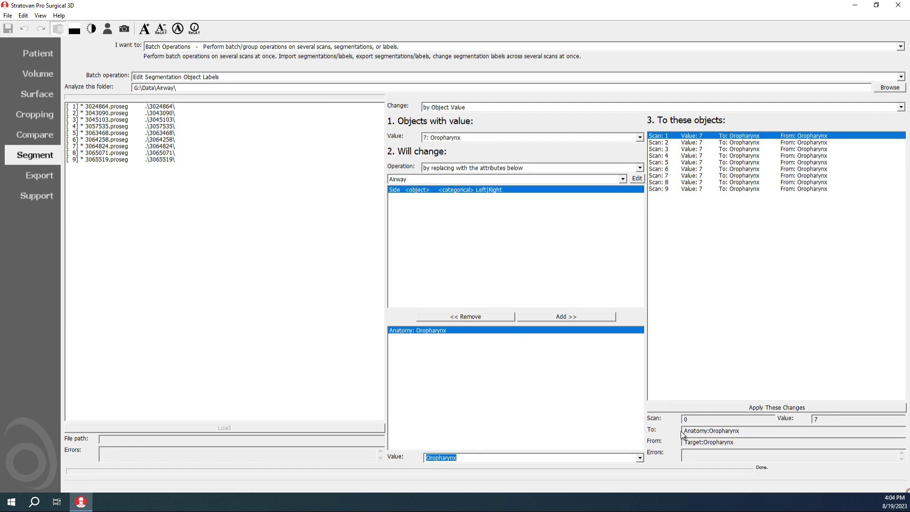
drag(691, 431, 738, 441)
drag(707, 442, 722, 442)
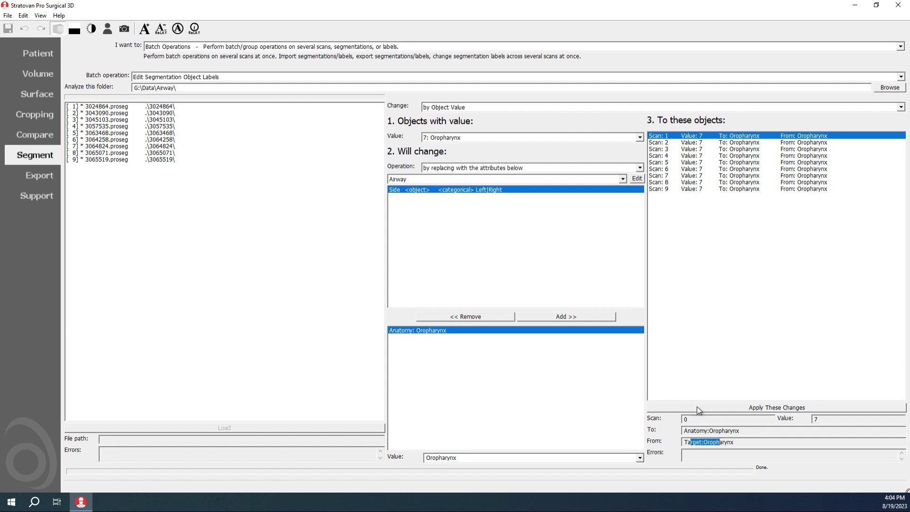
click(664, 408)
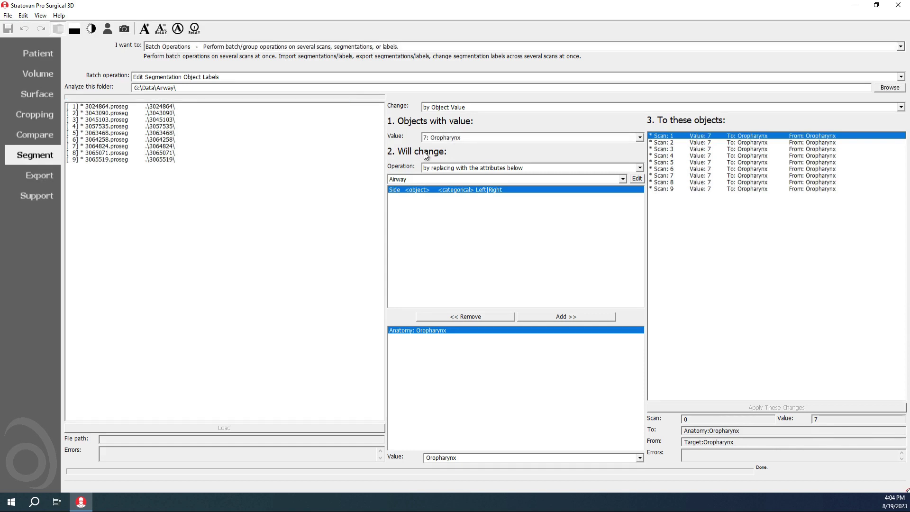
Target the value 8 objects, Sphenoid Left, set Anatomy to Sphenoid and add the Side attribute with the value Left.
click(455, 136)
click(406, 149)
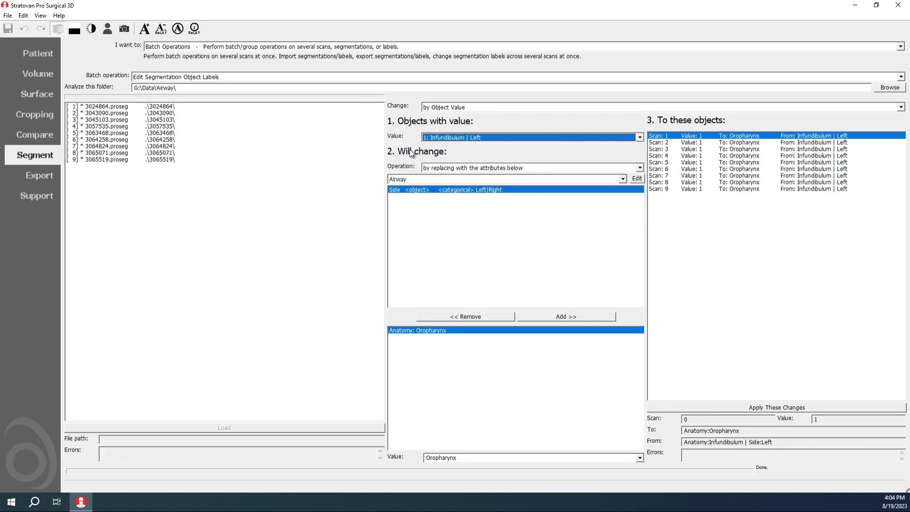
click(462, 137)
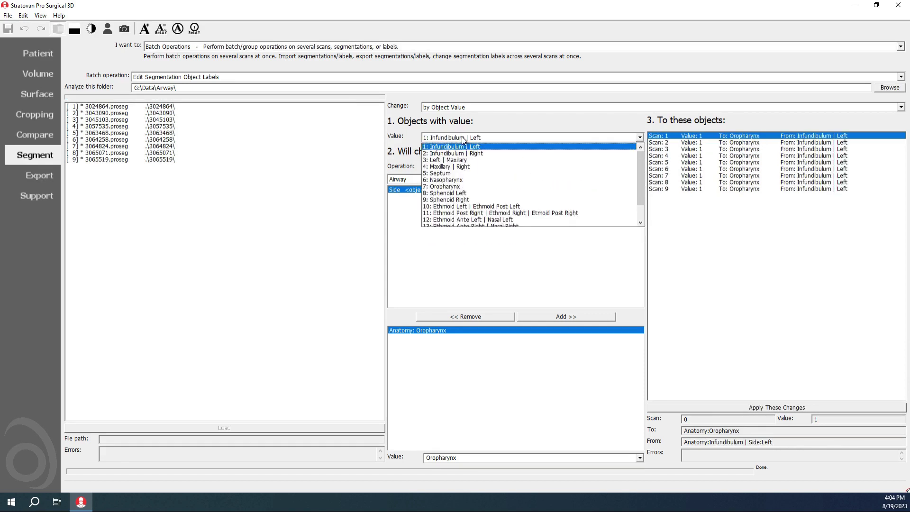
click(469, 193)
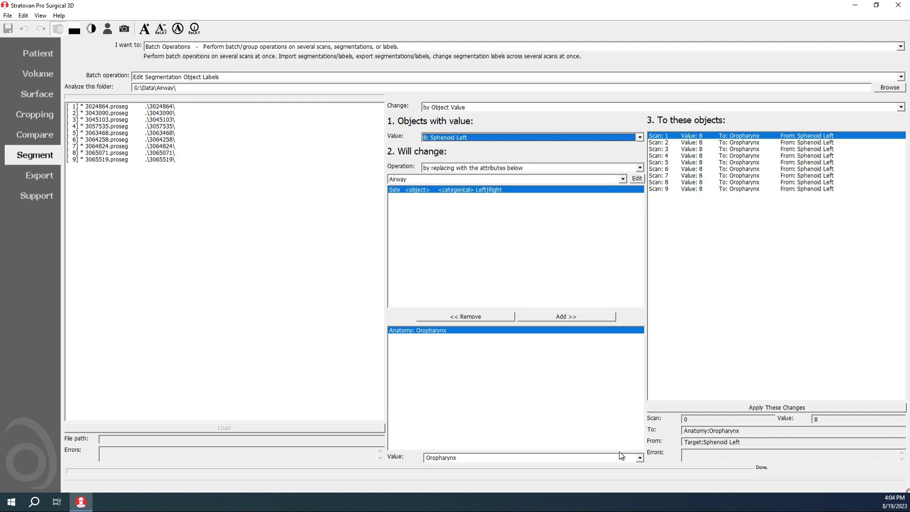
click(640, 458)
click(559, 436)
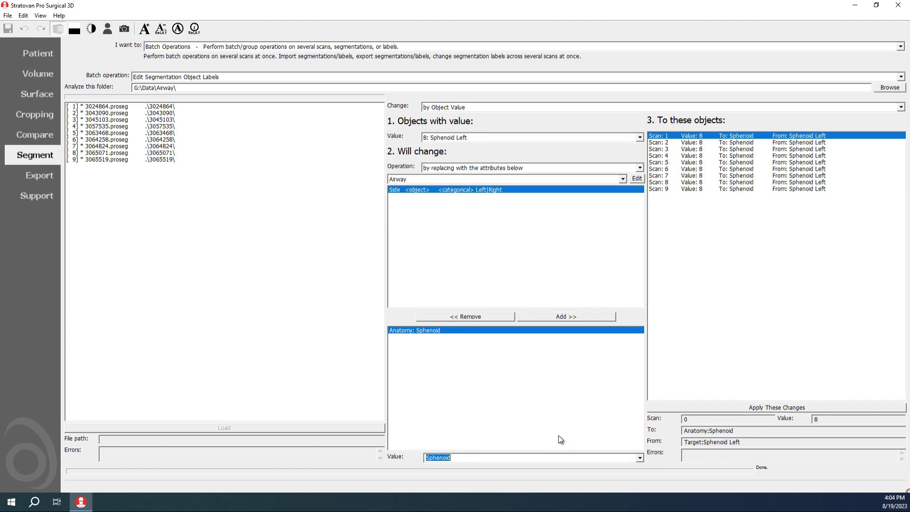
click(573, 316)
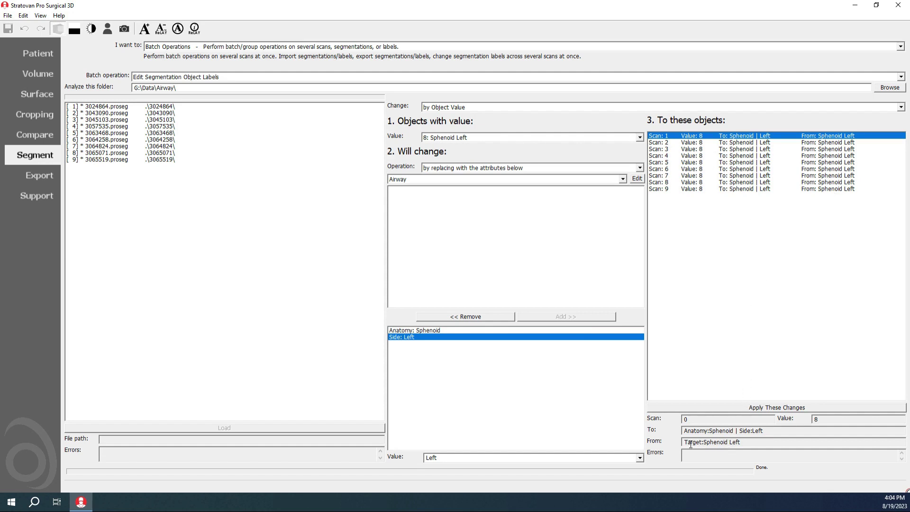
Compare the old and new labels of the value 8 objects and apply the Sphenoid Left replacement to all scans.
drag(690, 444, 757, 444)
drag(694, 430, 764, 430)
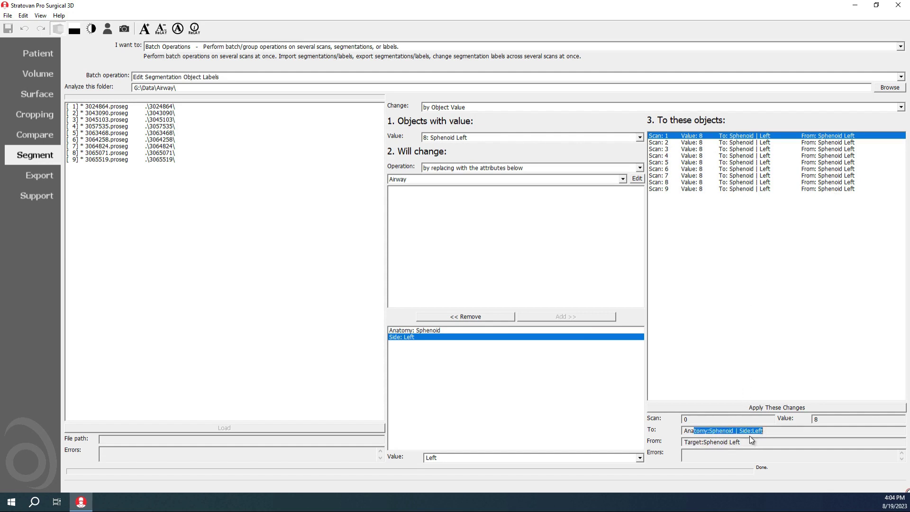
click(749, 431)
click(693, 432)
drag(698, 432, 771, 431)
click(670, 409)
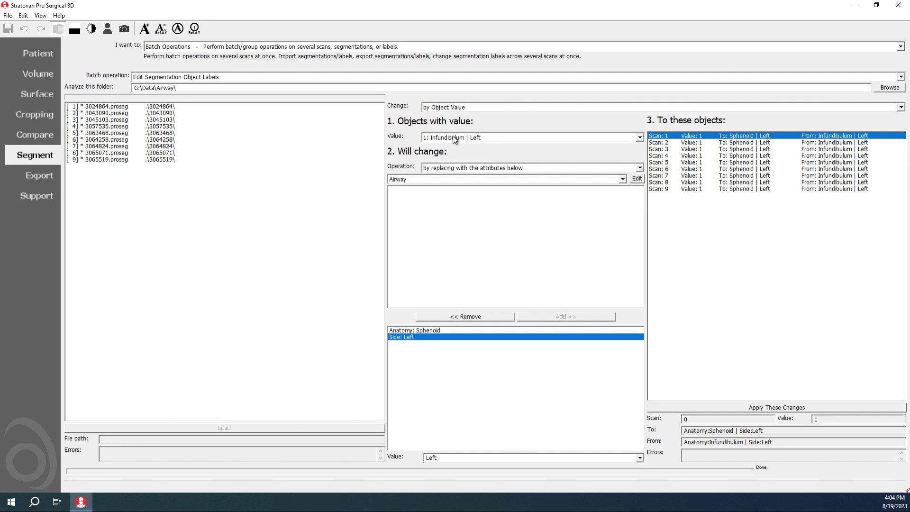
Replace the labels of the value 9 objects, Sphenoid Right, with Anatomy Sphenoid and Side Right across all scans.
click(455, 137)
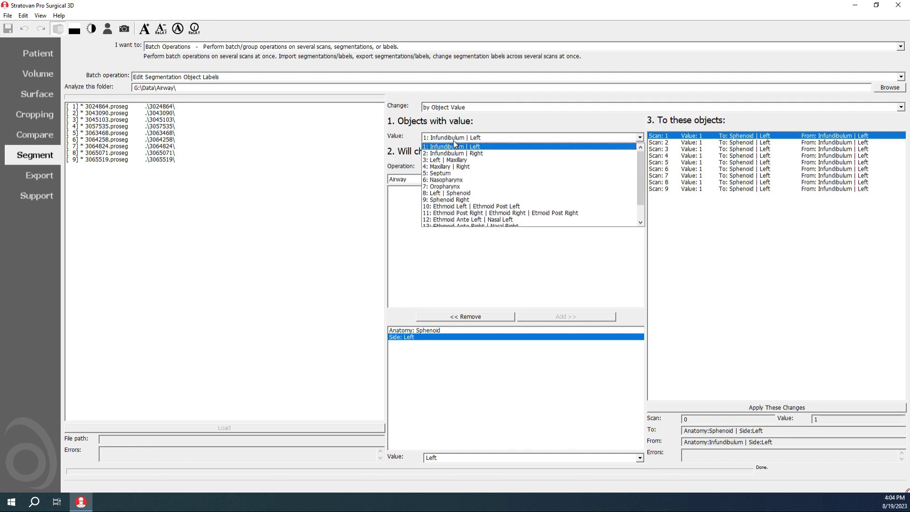
click(469, 200)
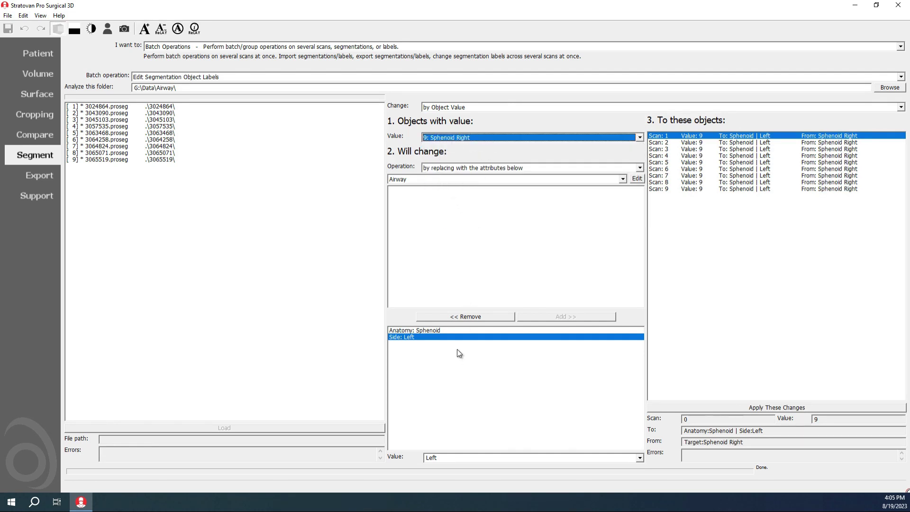
click(641, 458)
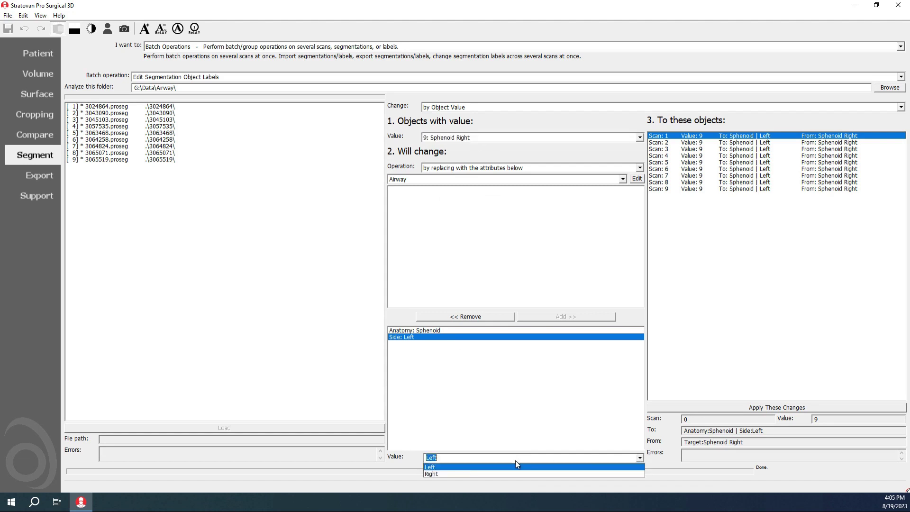
click(471, 474)
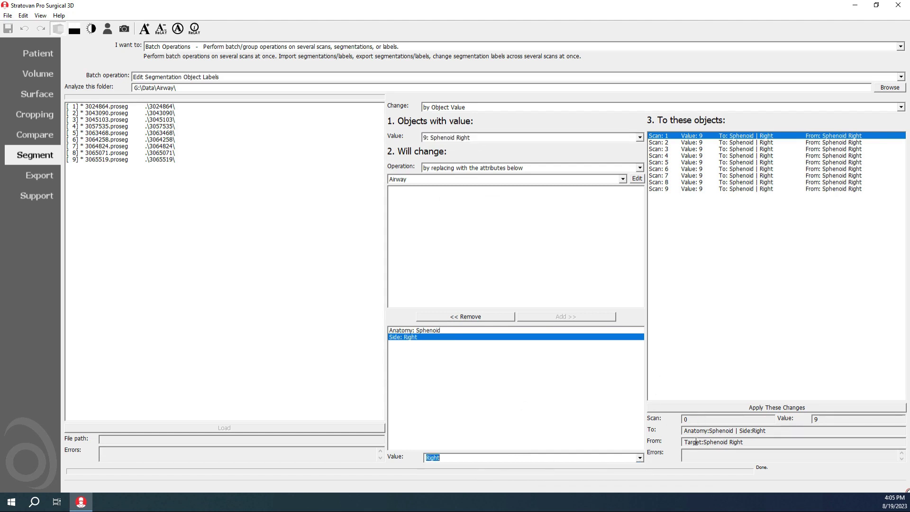
click(747, 408)
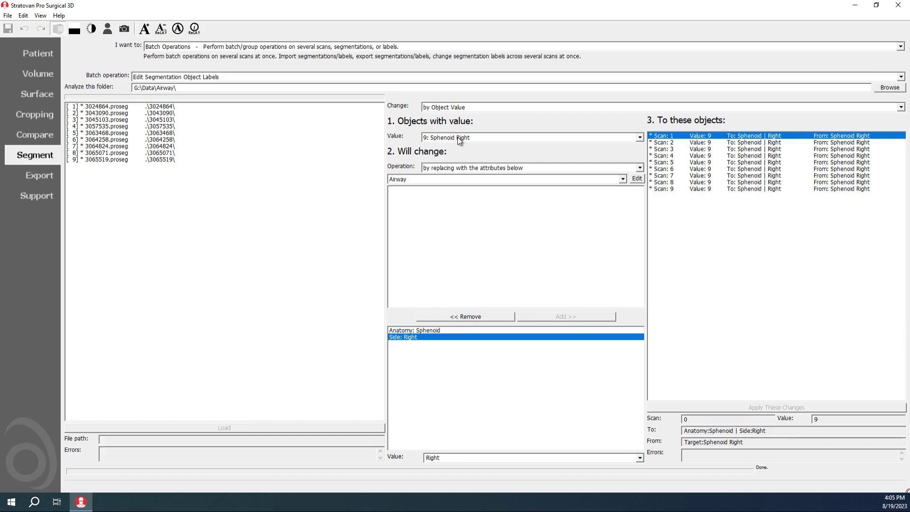
Target the value 10 objects, Ethmoid Left and Ethmoid Post Left, and check which values the Anatomy attribute offers.
click(458, 139)
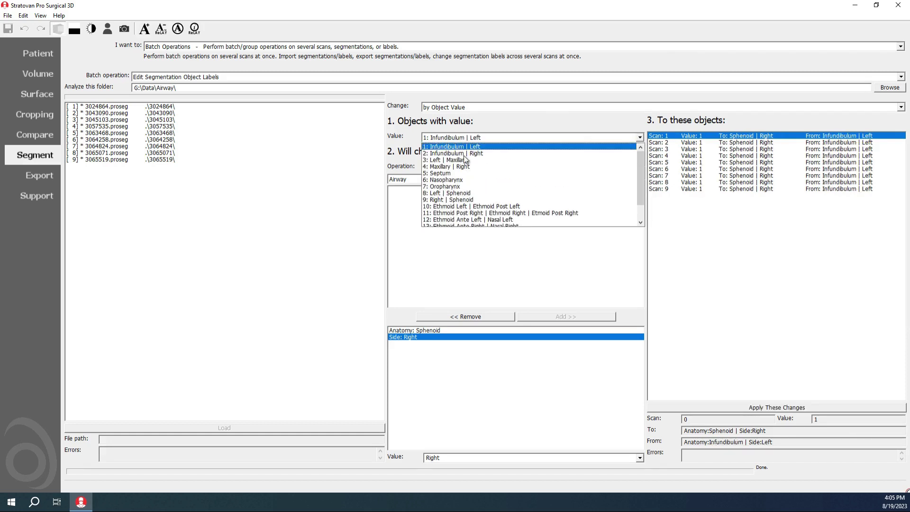
click(470, 208)
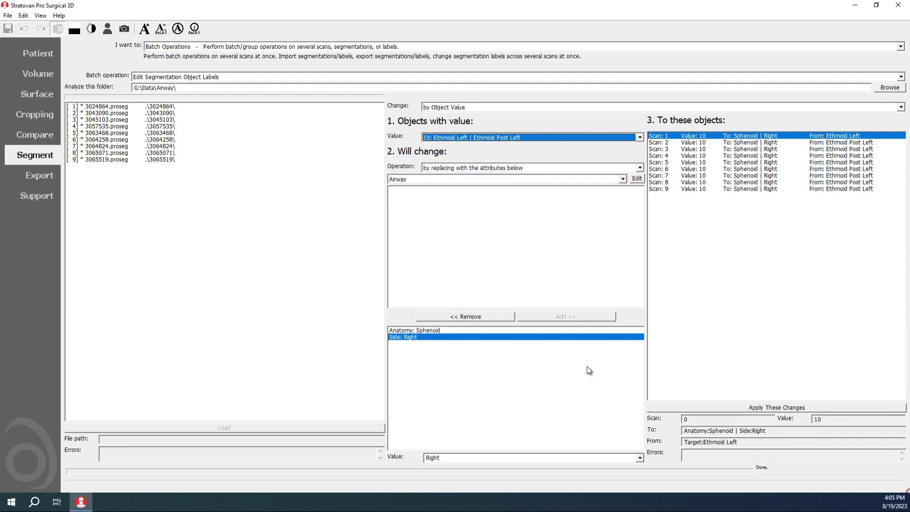
click(395, 331)
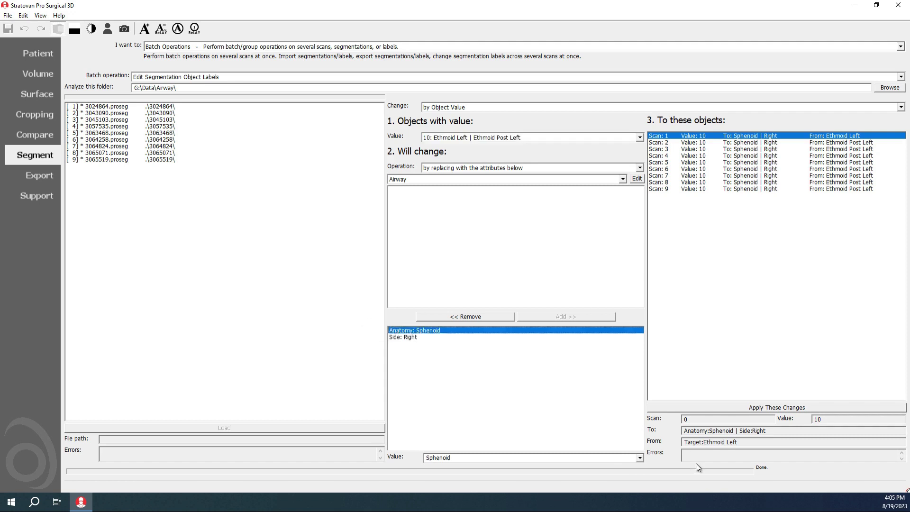
click(640, 458)
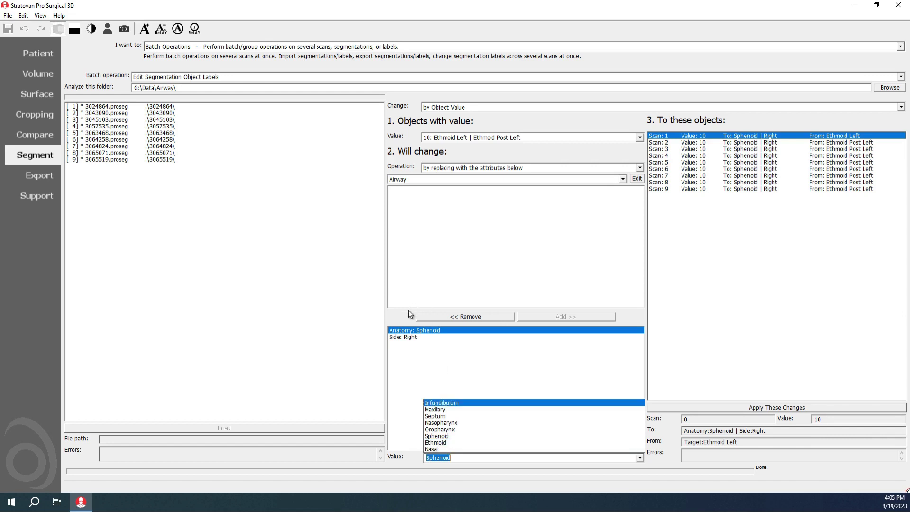
click(401, 321)
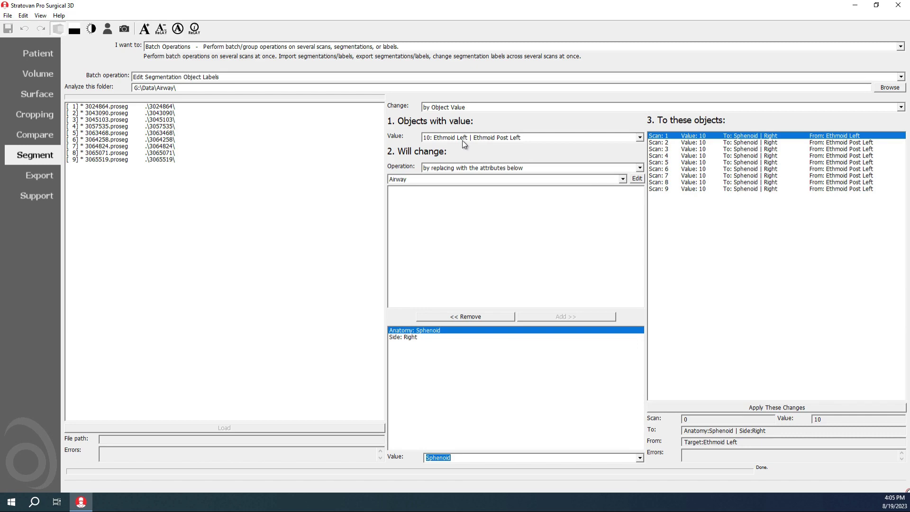
Add a categorical per-object attribute named Direction with the categories Post|Ante to the Airway attribute database and save the changes.
click(637, 180)
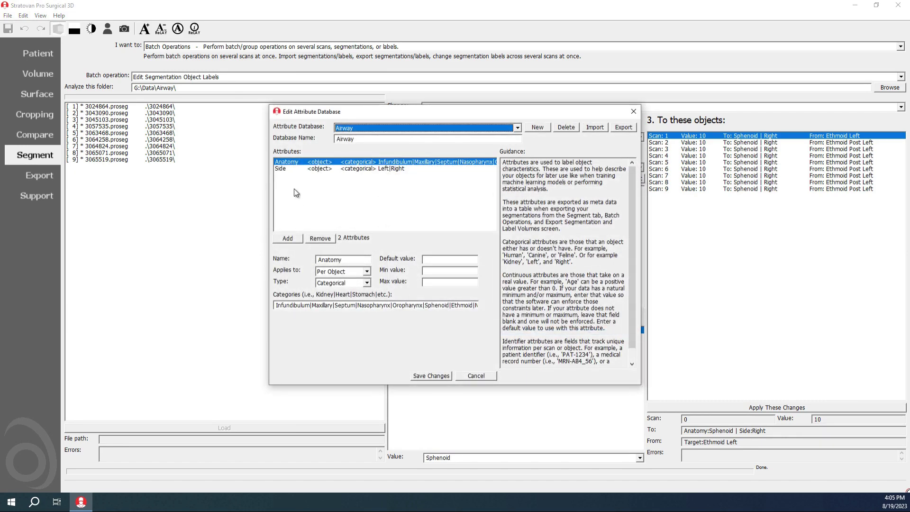
click(284, 169)
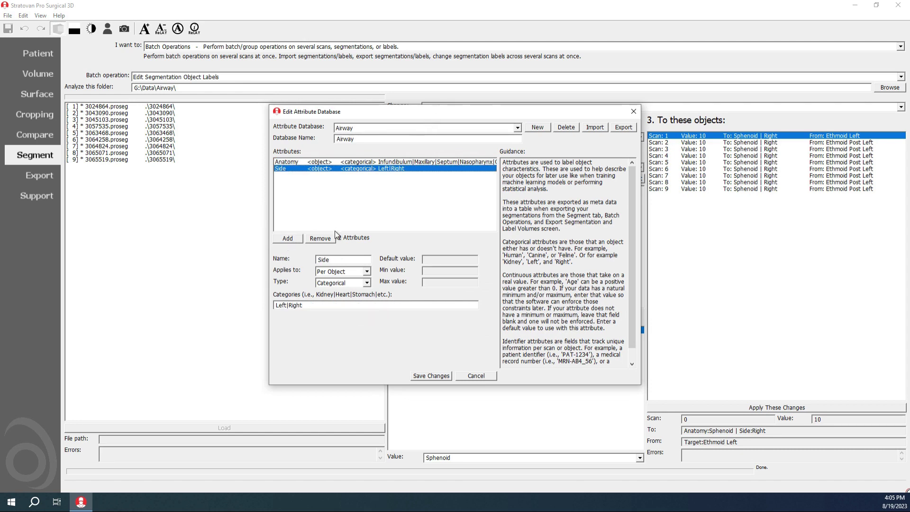
click(294, 237)
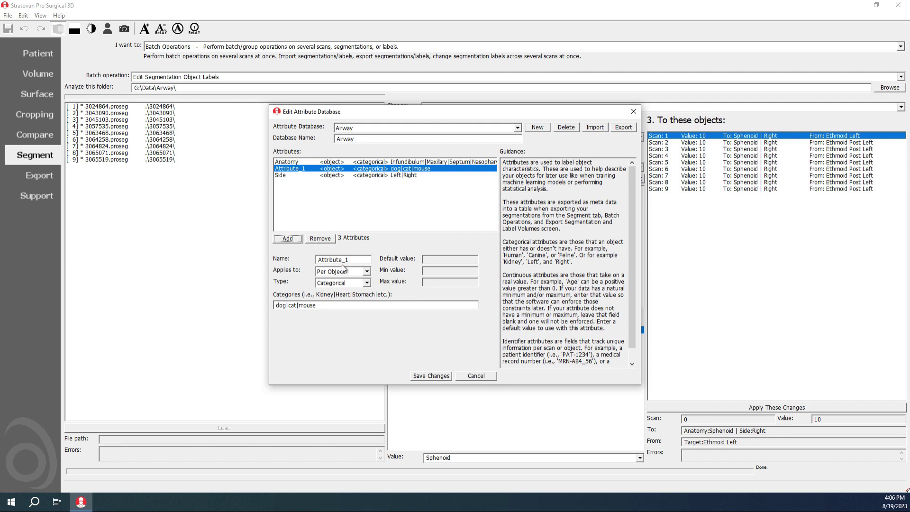
drag(354, 260, 318, 262)
text(Direction)
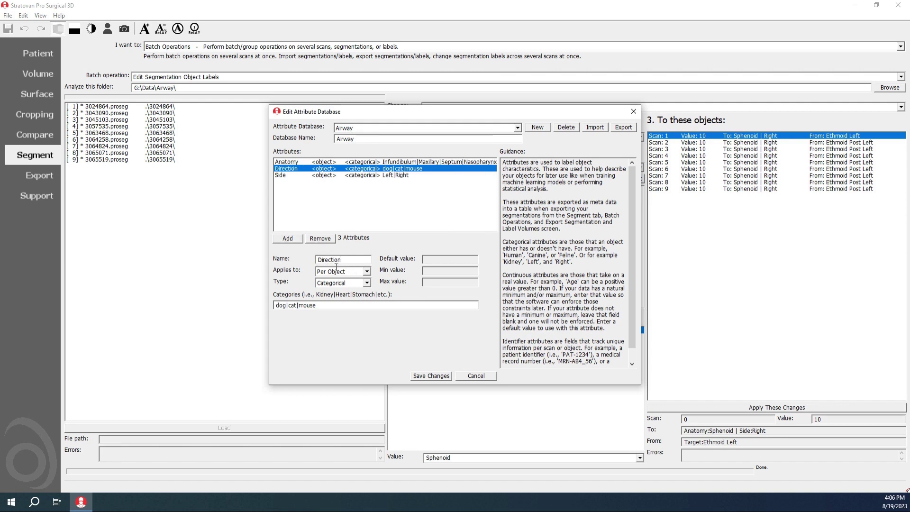
drag(361, 304, 260, 314)
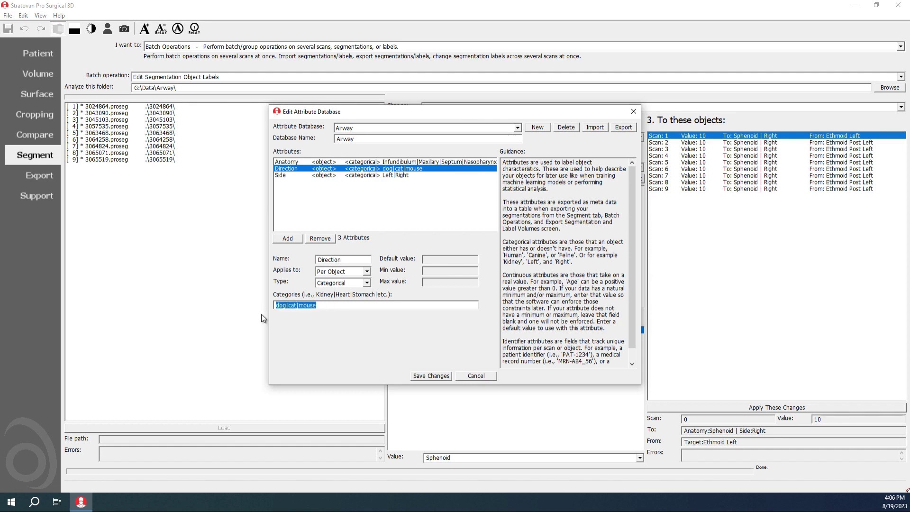
text(Post|Ante)
click(425, 377)
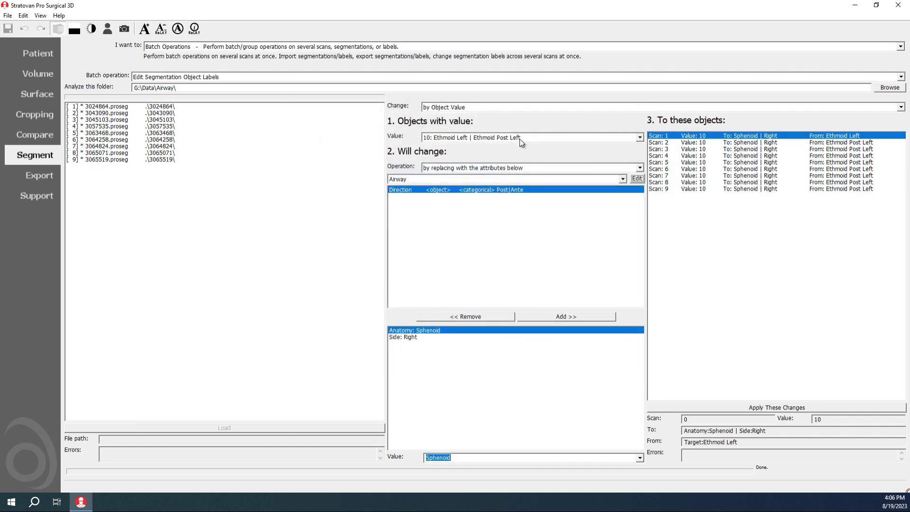
Define the new label for the value 10 objects as Anatomy Ethmoid, Side Left and an added Direction of Post.
click(538, 138)
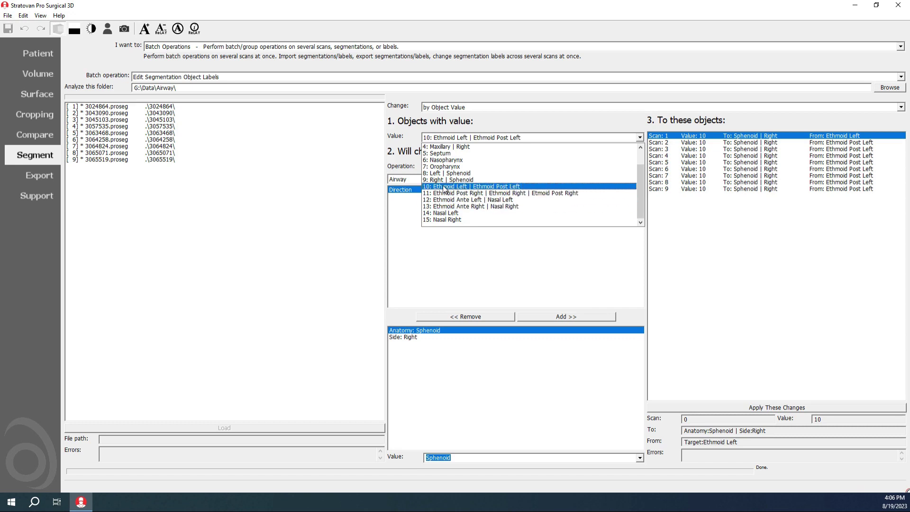
click(464, 187)
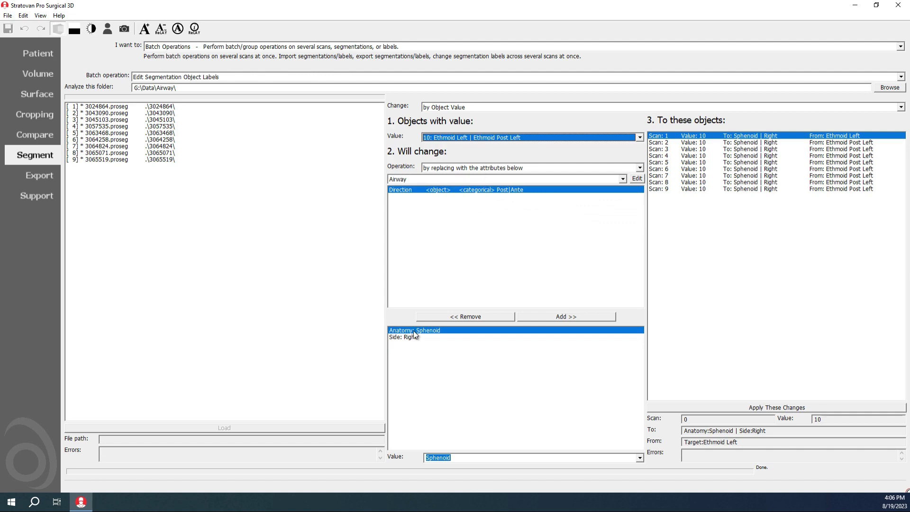
click(639, 458)
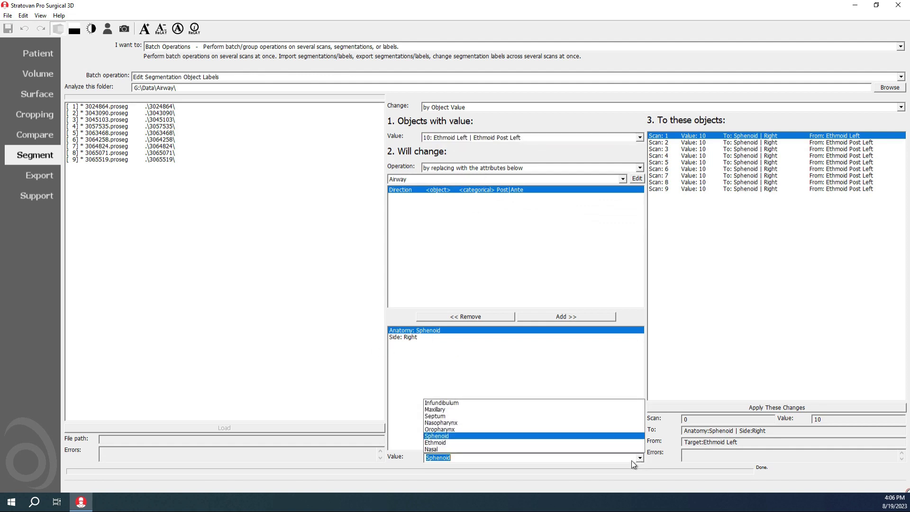
click(532, 442)
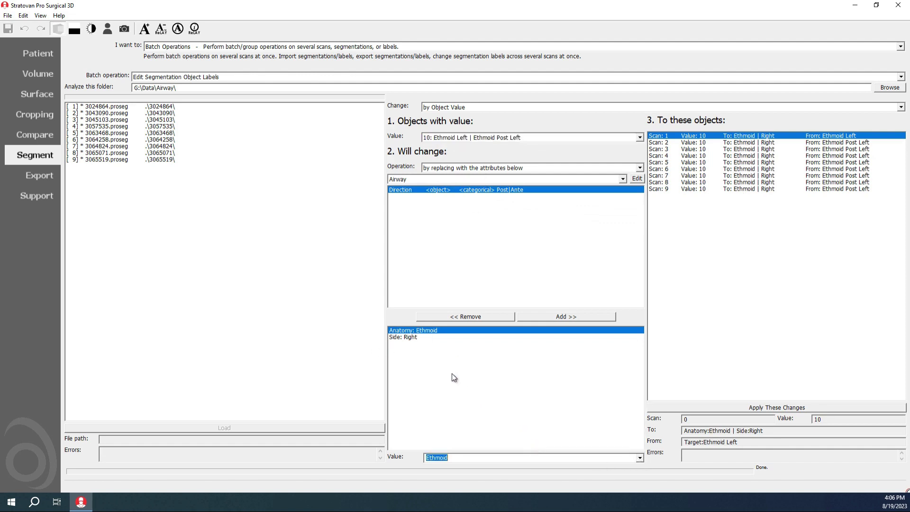
click(557, 317)
click(426, 337)
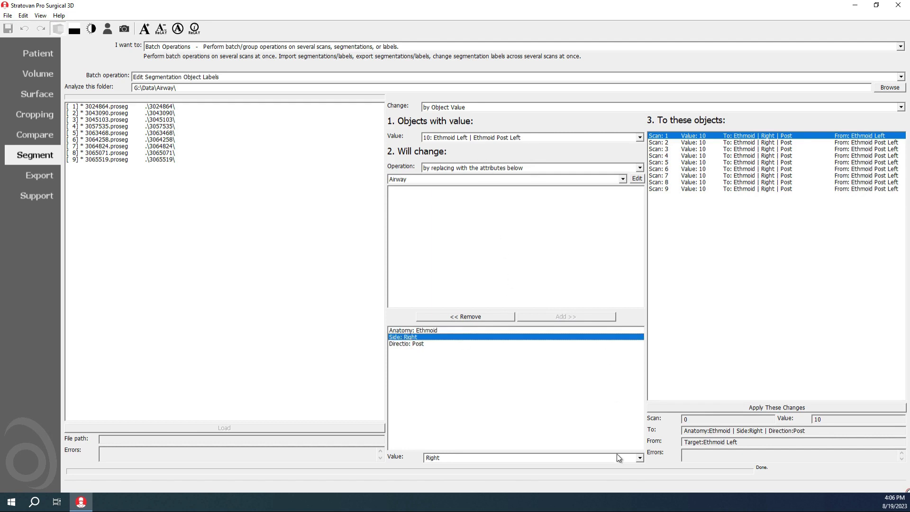
click(640, 458)
click(604, 468)
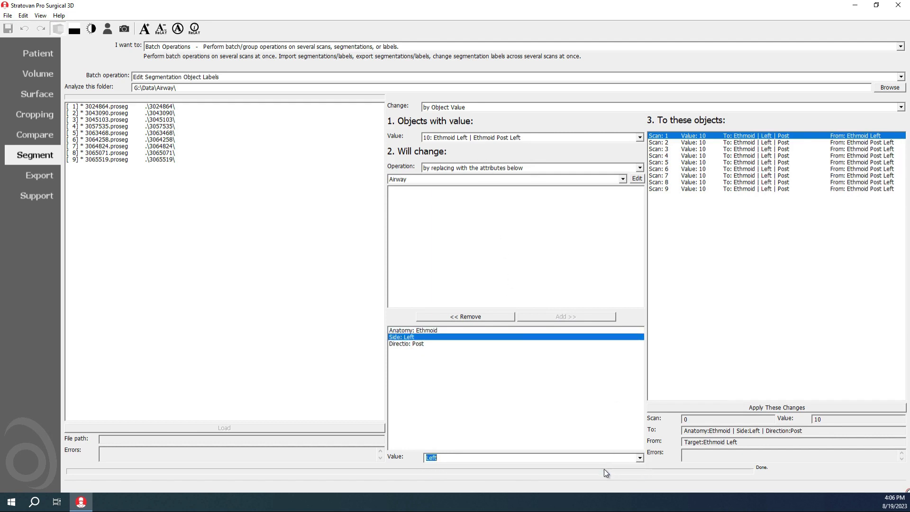
Compare the new and old labels of the value 10 objects and apply the Ethmoid, Left, Post replacement to all scans.
drag(697, 431, 691, 431)
drag(711, 443, 740, 443)
click(739, 407)
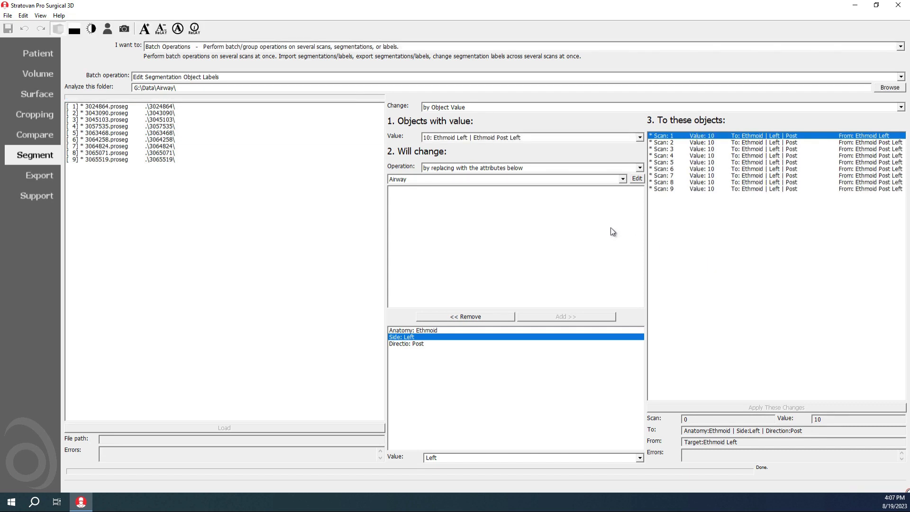
Replace the labels of the value 11 objects with Anatomy Ethmoid, Side Right and Direction Post across all scans.
click(451, 135)
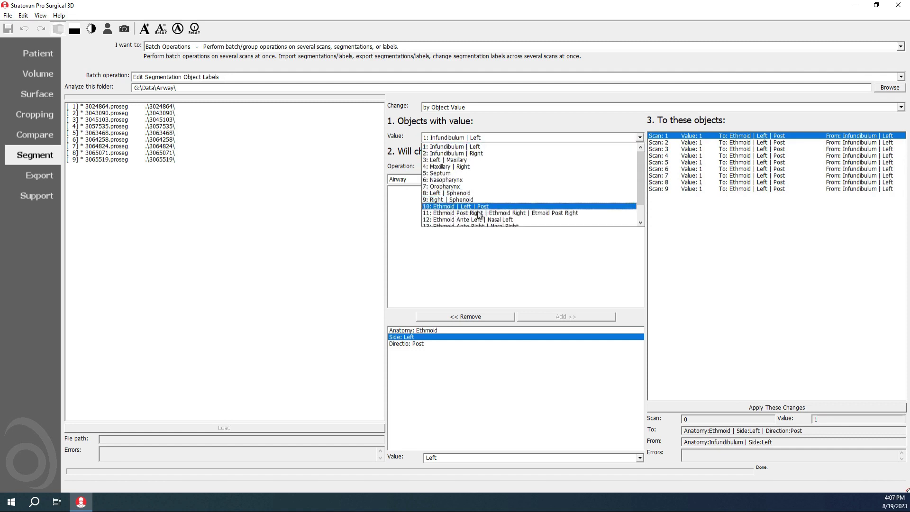
click(461, 213)
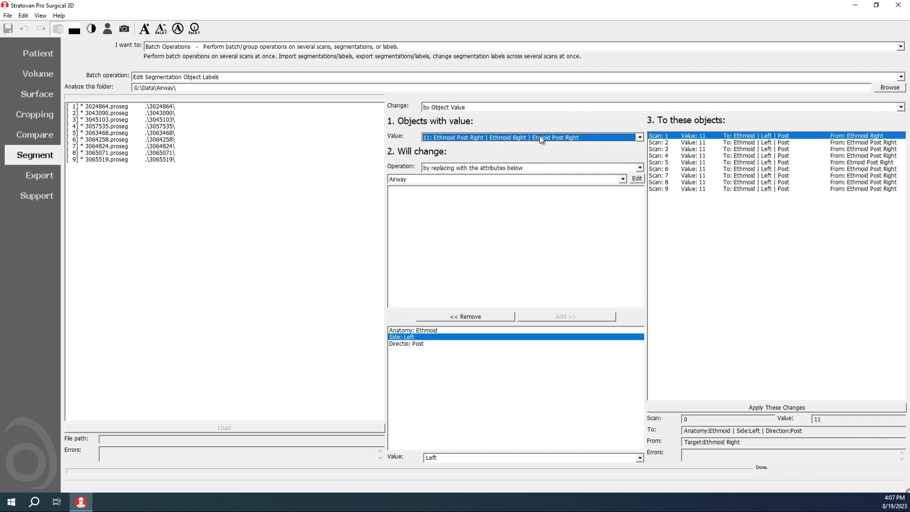
click(434, 338)
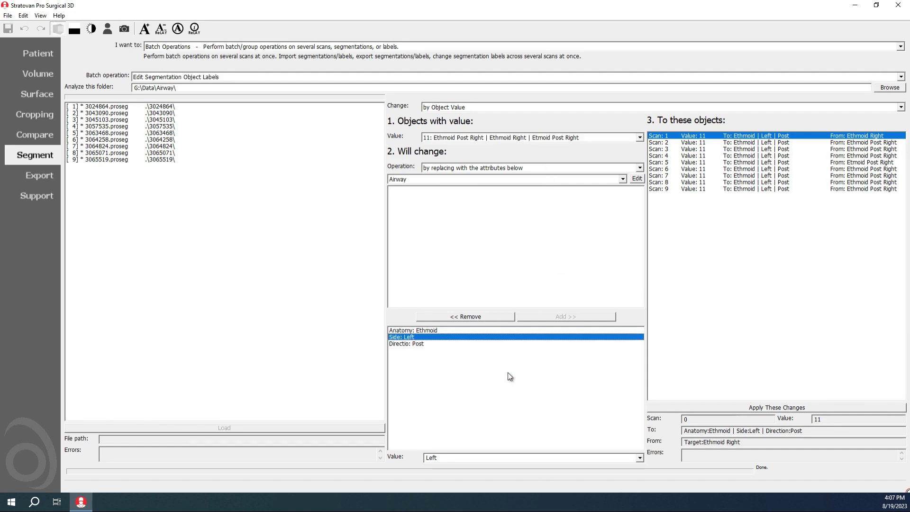
click(639, 458)
click(626, 473)
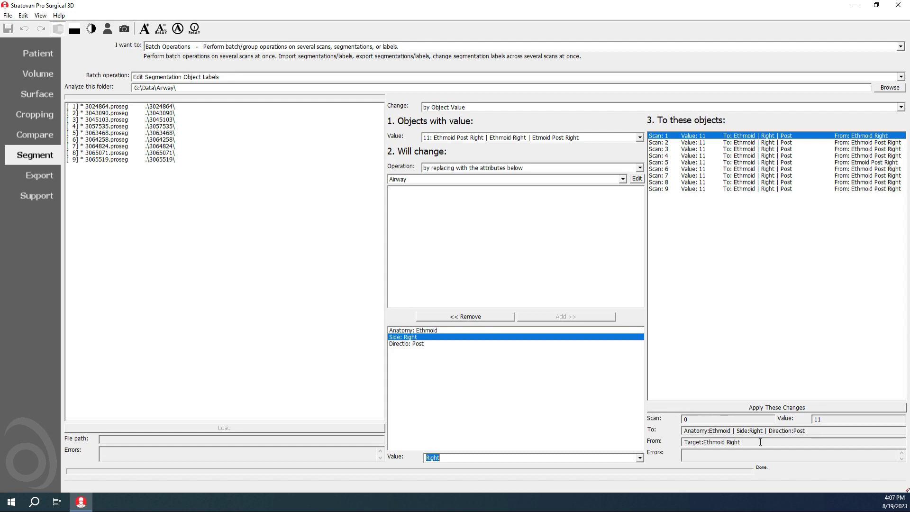
click(666, 408)
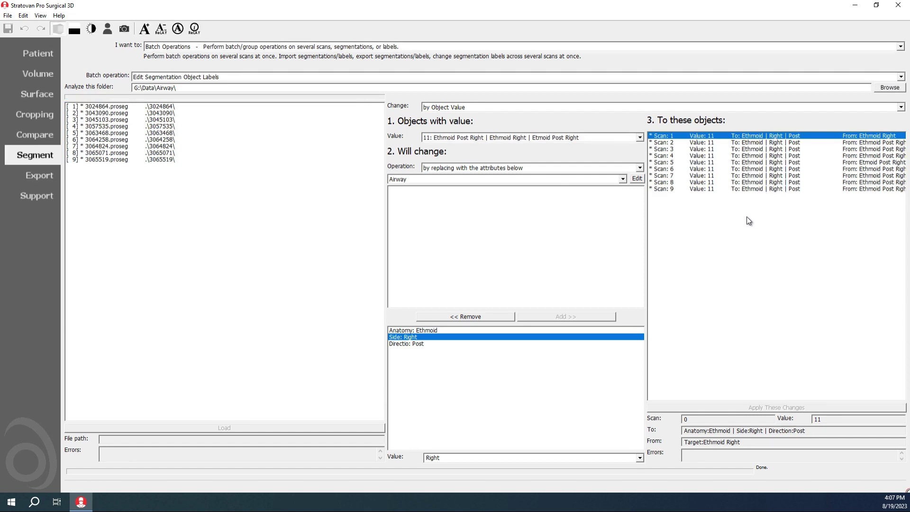
Target the value 12 objects, Ethmoid Ante Left and Nasal Left, and compare the existing labels of Scan 1 and Scan 2.
click(451, 138)
scroll(462, 164, down, 2)
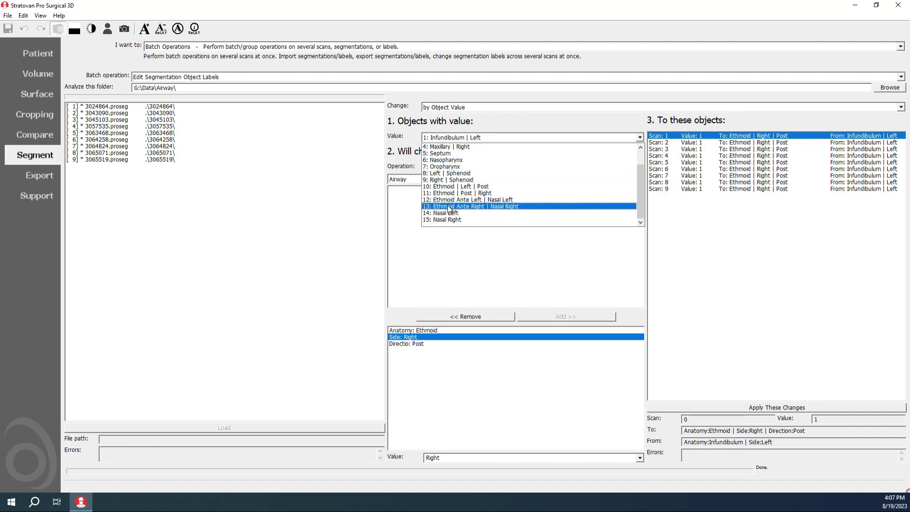
click(498, 202)
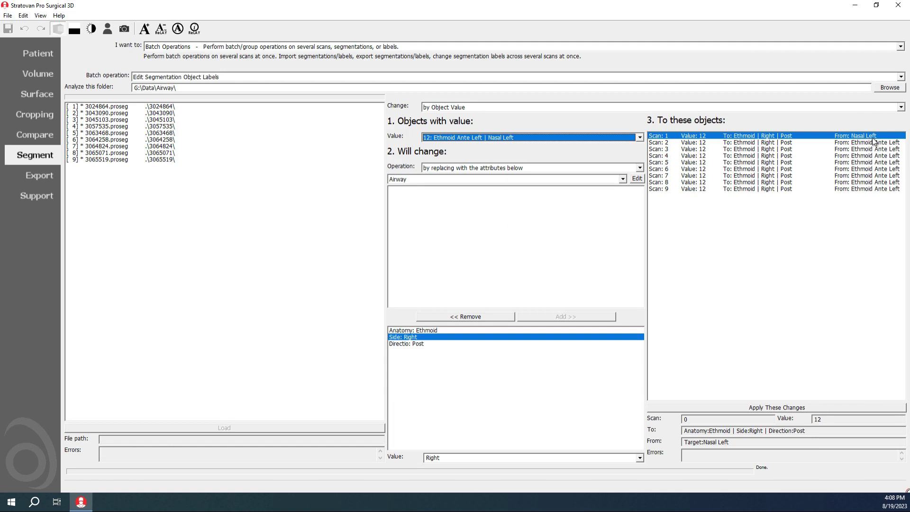
click(806, 142)
click(808, 135)
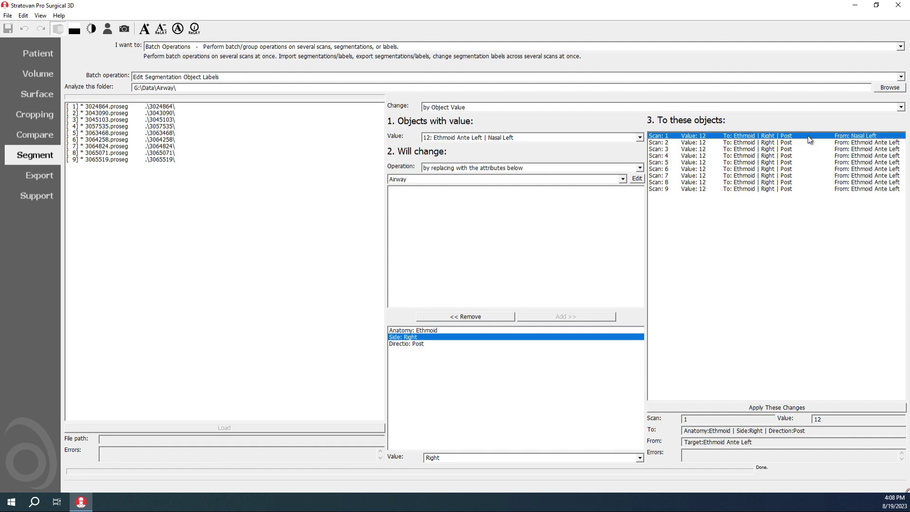
click(866, 142)
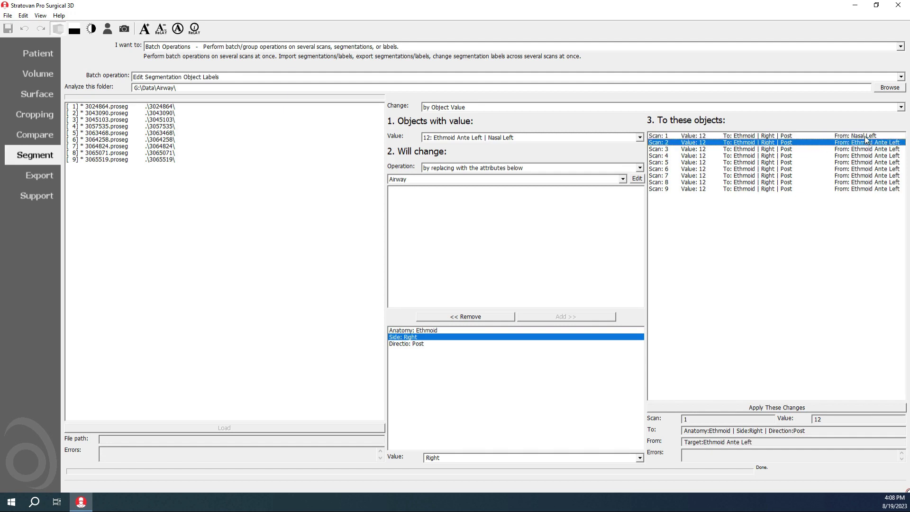
click(865, 136)
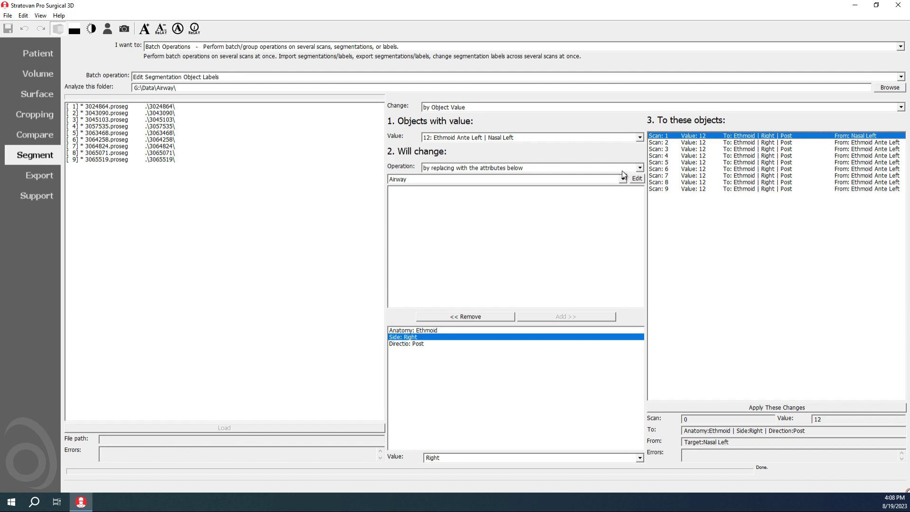
Load the first scan of the Airway folder for manual segmentation to inspect its objects.
click(109, 107)
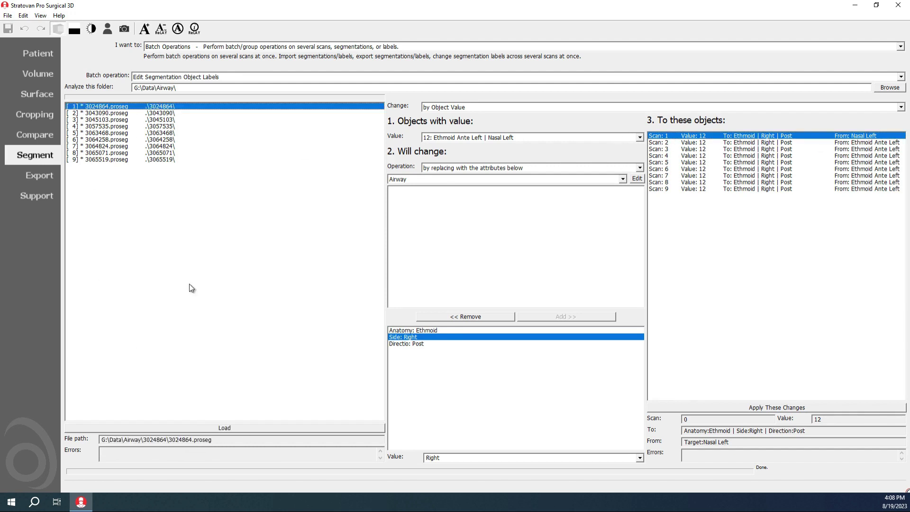
click(241, 429)
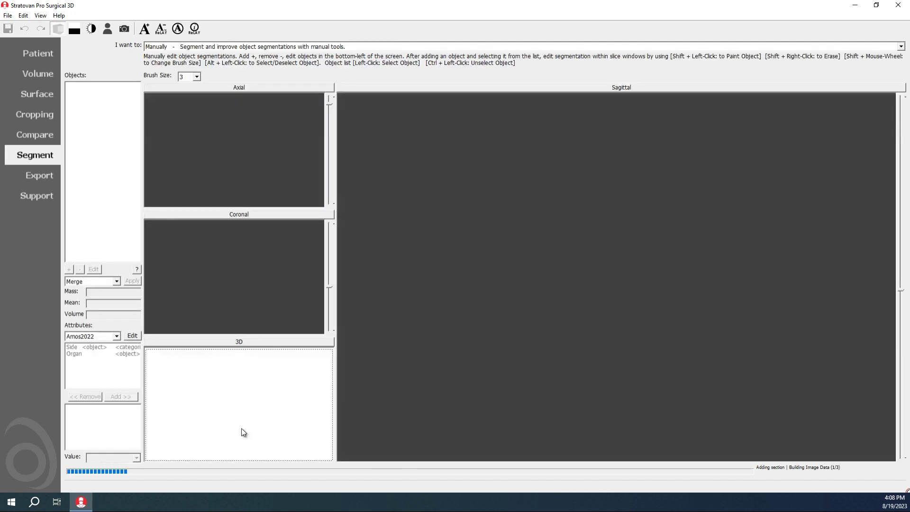